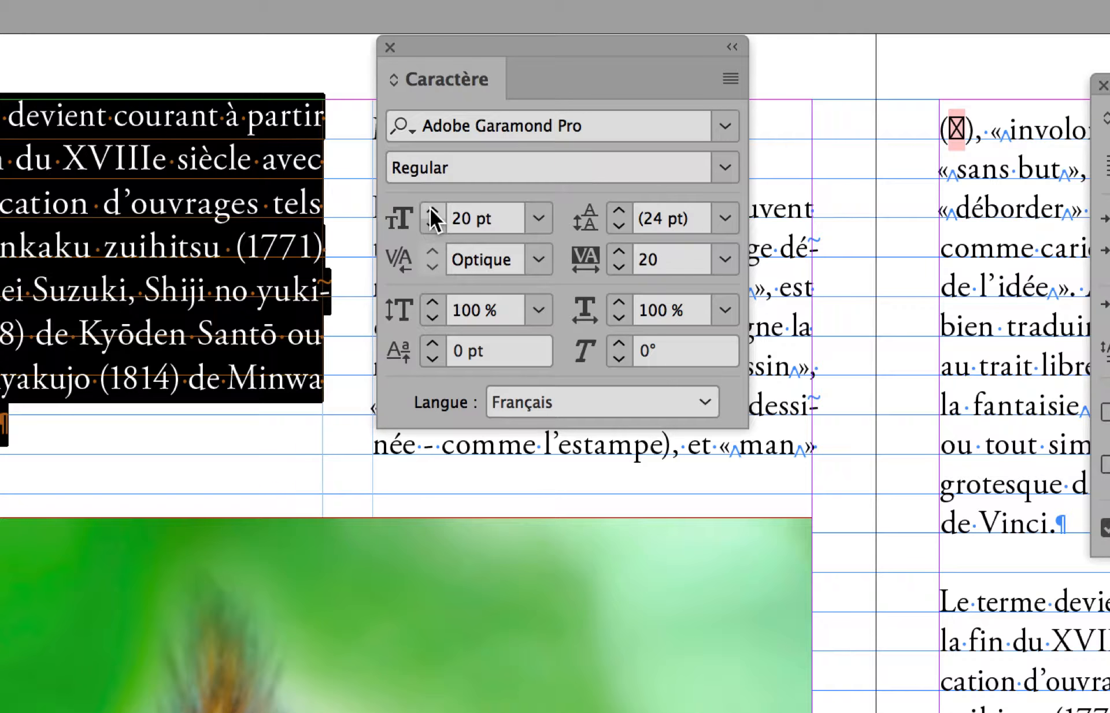
# - Set the selected opening paragraph to a 40 pt font size with 44 pt leading
pyautogui.click(429, 210)
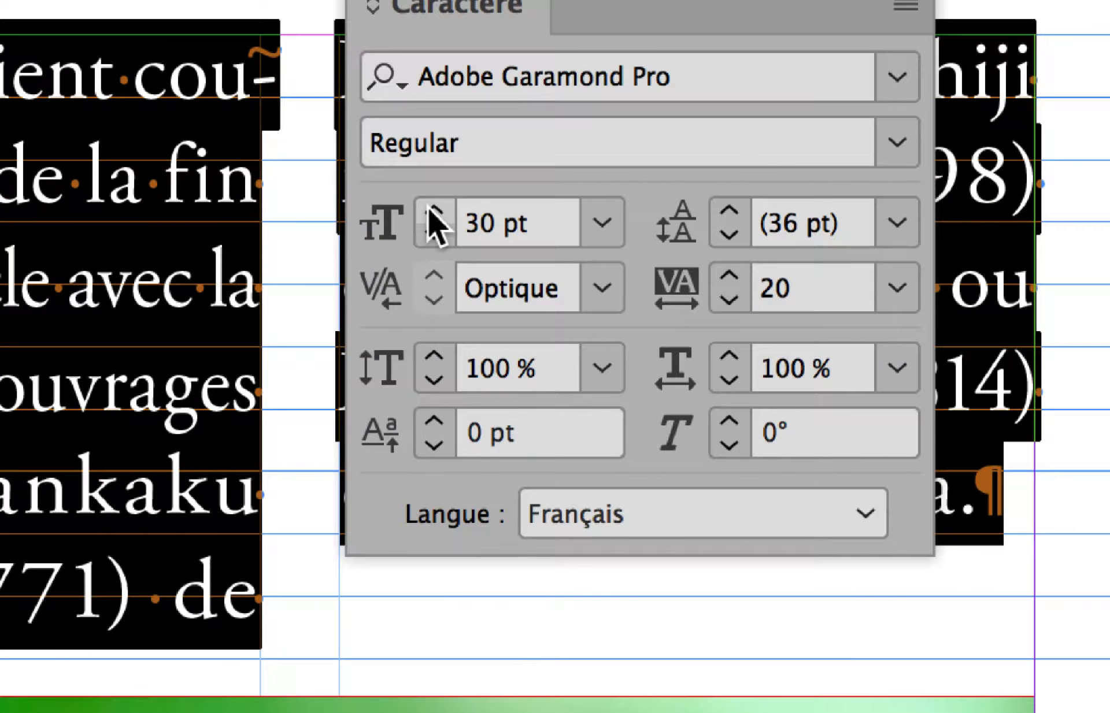
pyautogui.click(428, 209)
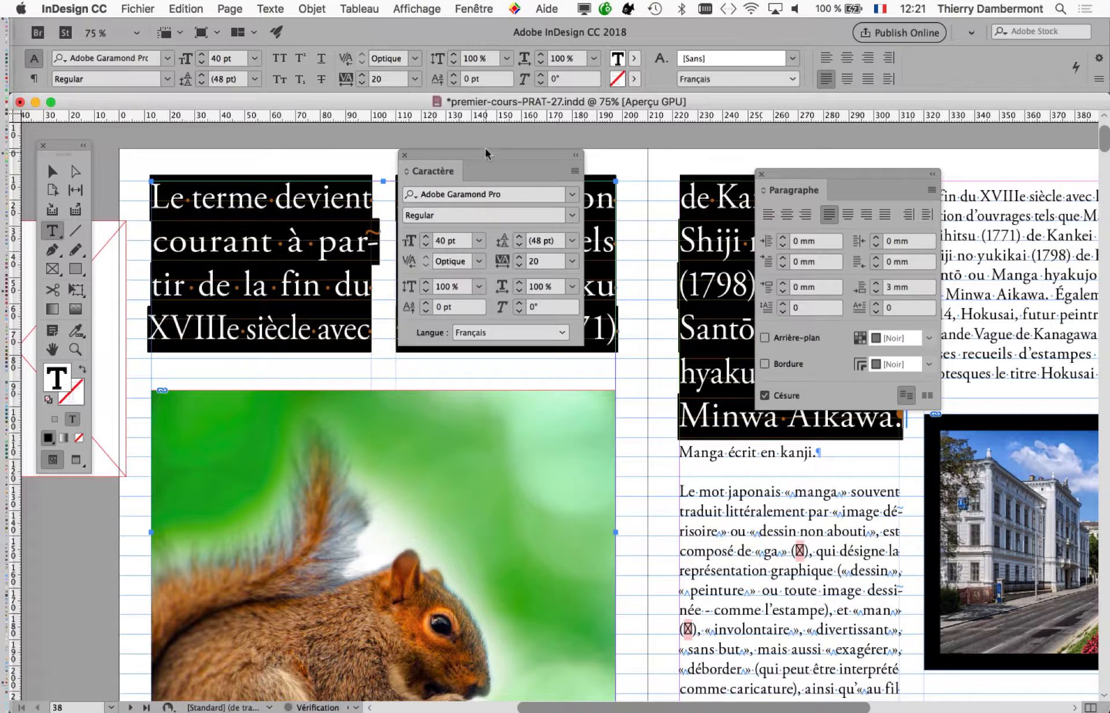
pyautogui.moveTo(485, 153); pyautogui.dragTo(604, 486)
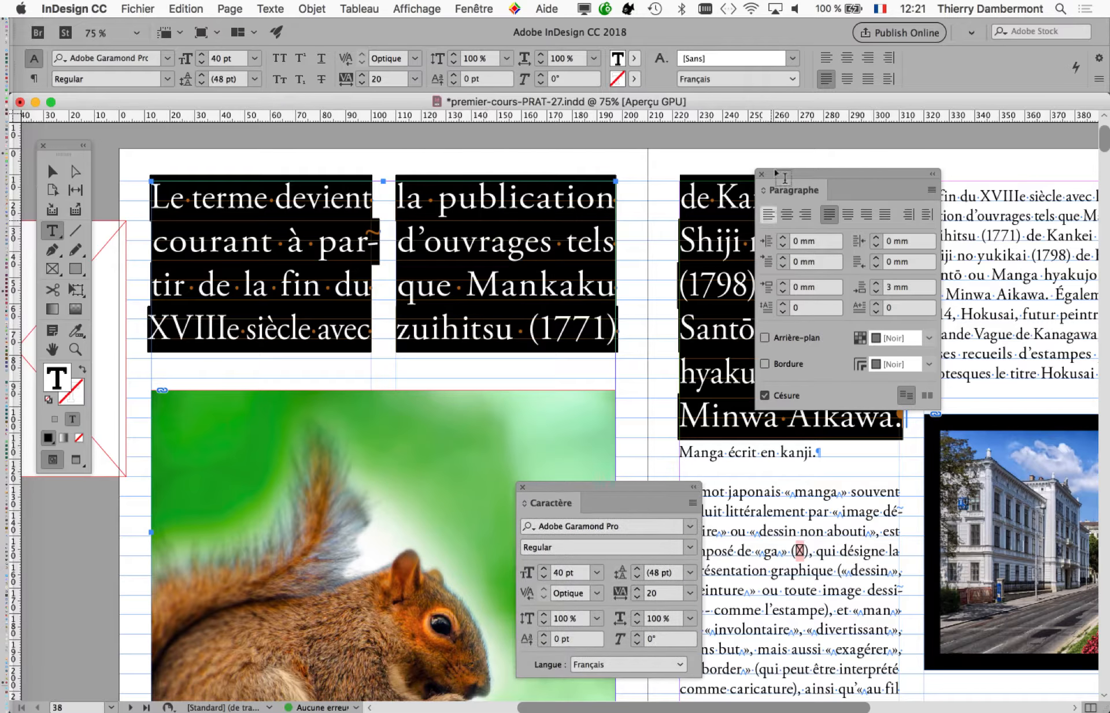
pyautogui.moveTo(784, 178); pyautogui.dragTo(855, 524)
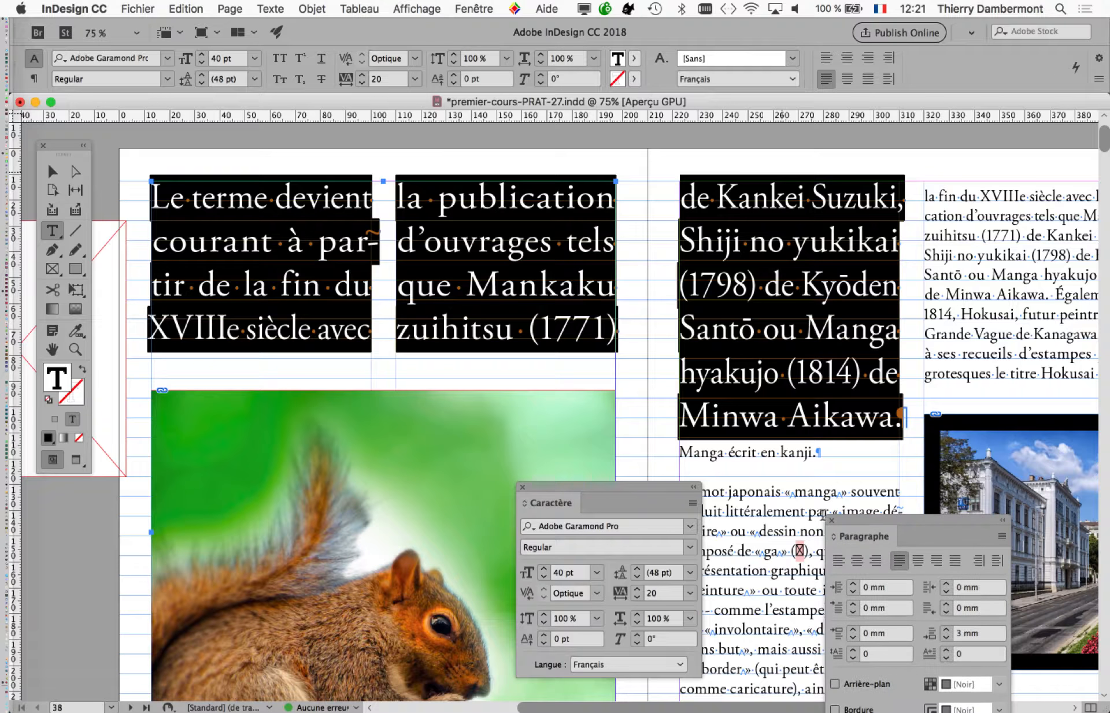
pyautogui.moveTo(592, 485); pyautogui.dragTo(432, 391)
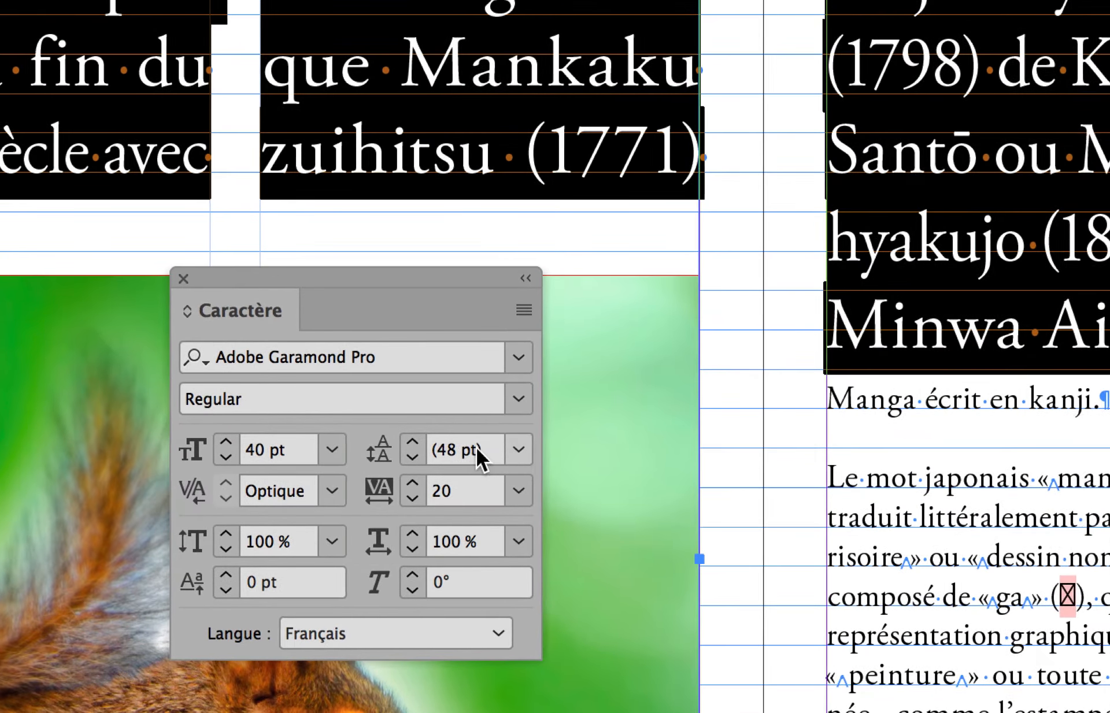
pyautogui.click(471, 448)
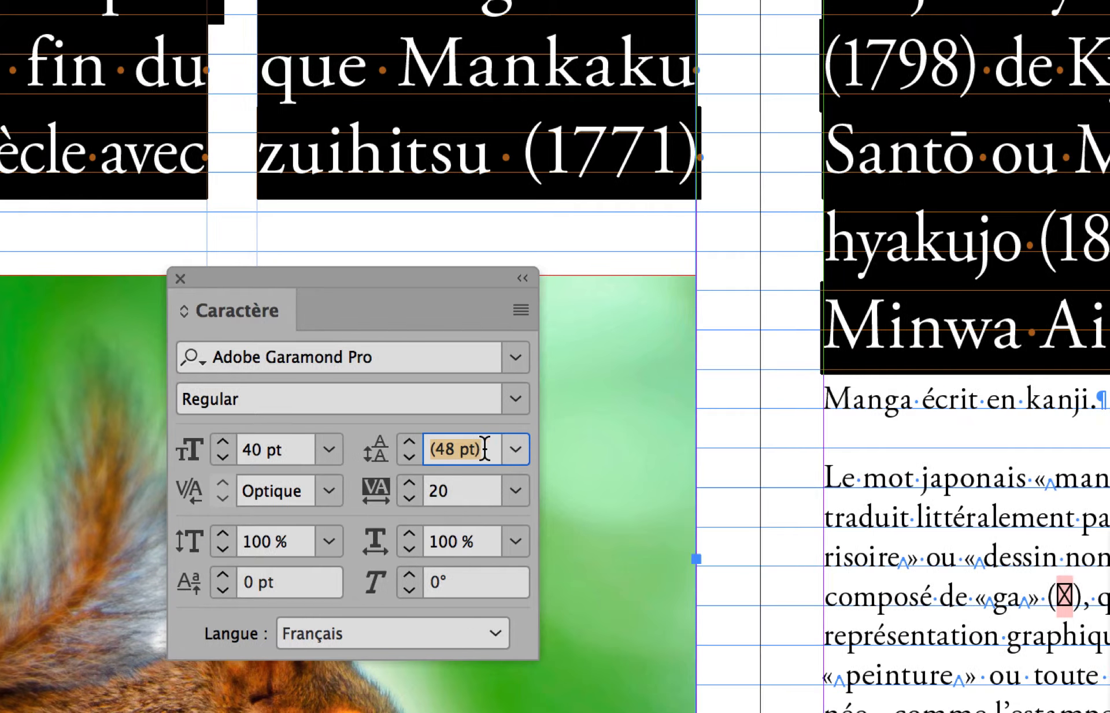
pyautogui.write('44')
pyautogui.press('Tab')
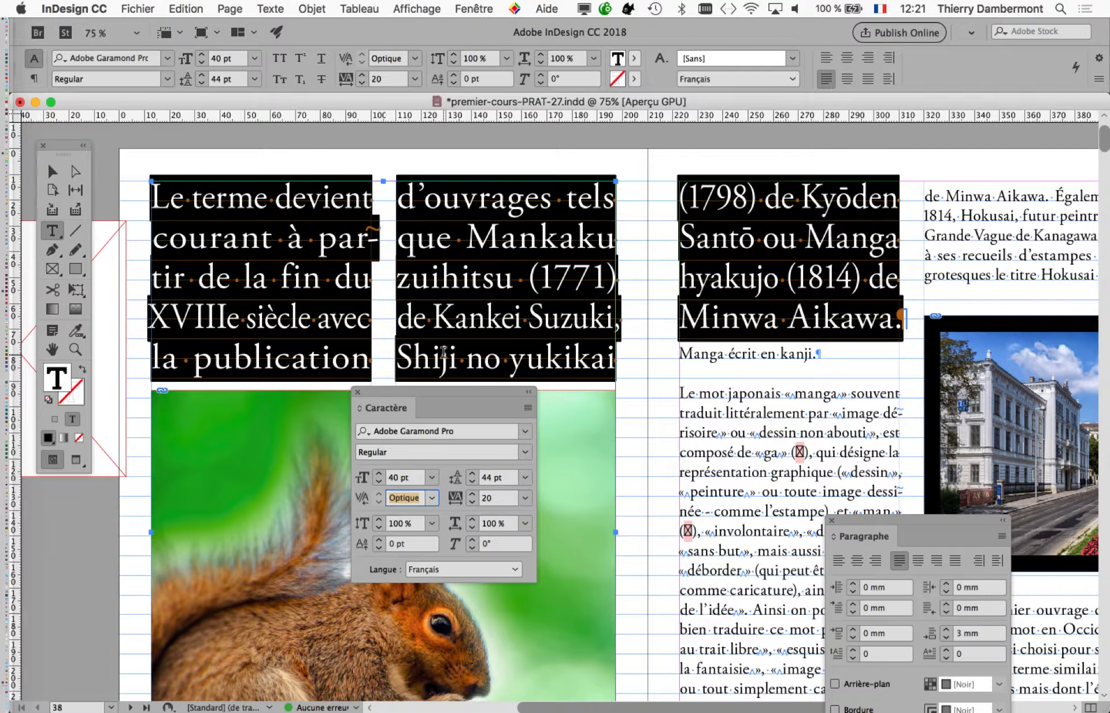
# - Delete the rest of the large opening paragraph after "d'ouvrages", keeping its closing paragraph mark
pyautogui.click(552, 198)
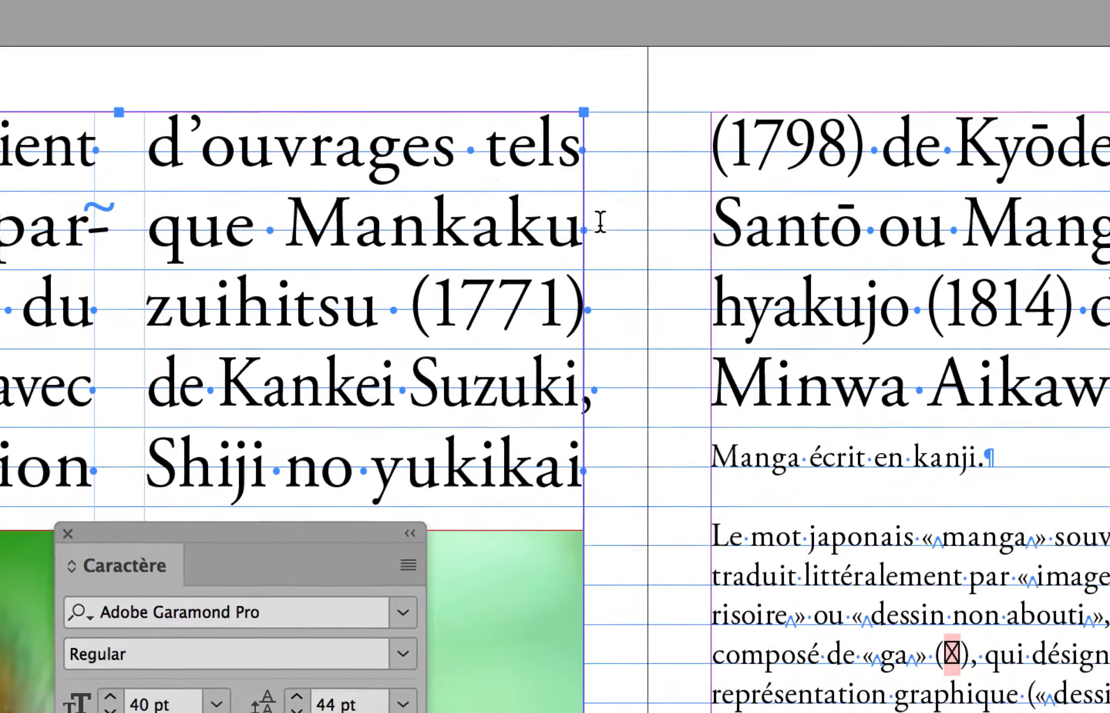
pyautogui.moveTo(458, 152); pyautogui.dragTo(787, 273)
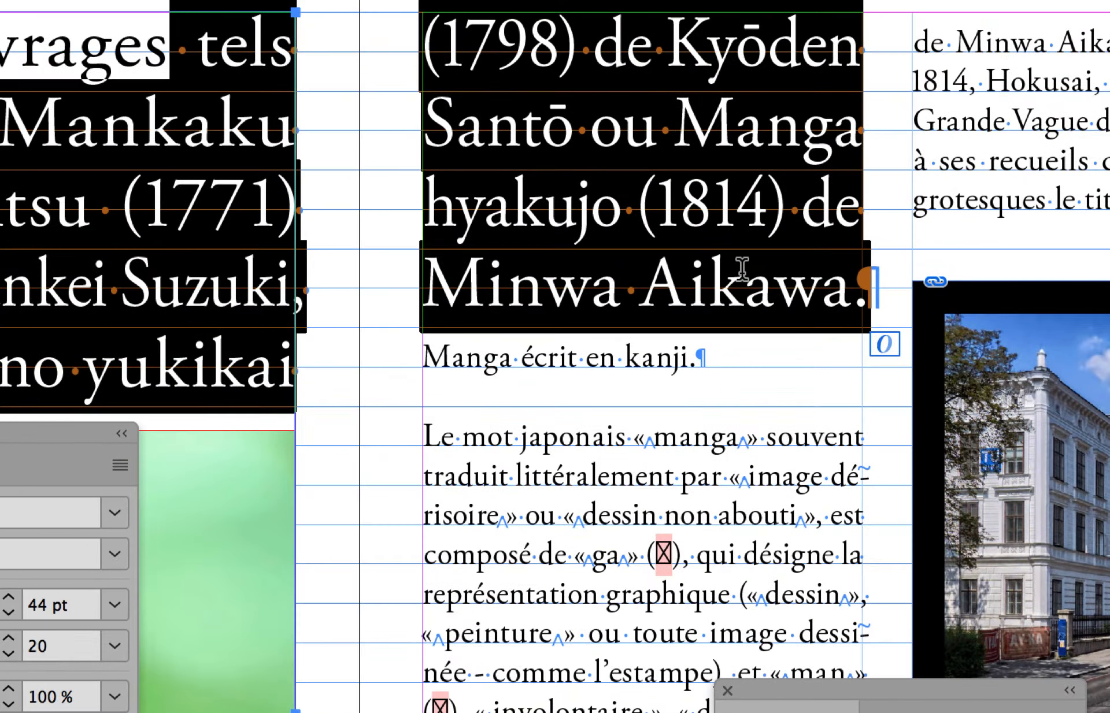
pyautogui.press('Delete')
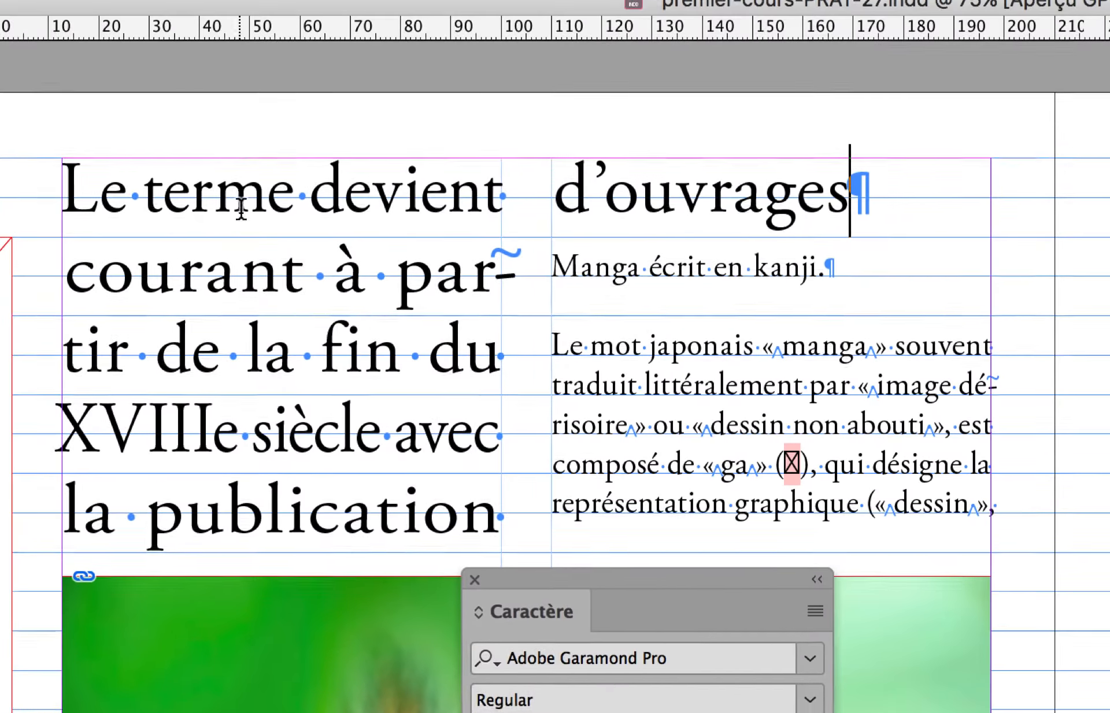
pyautogui.click(243, 202)
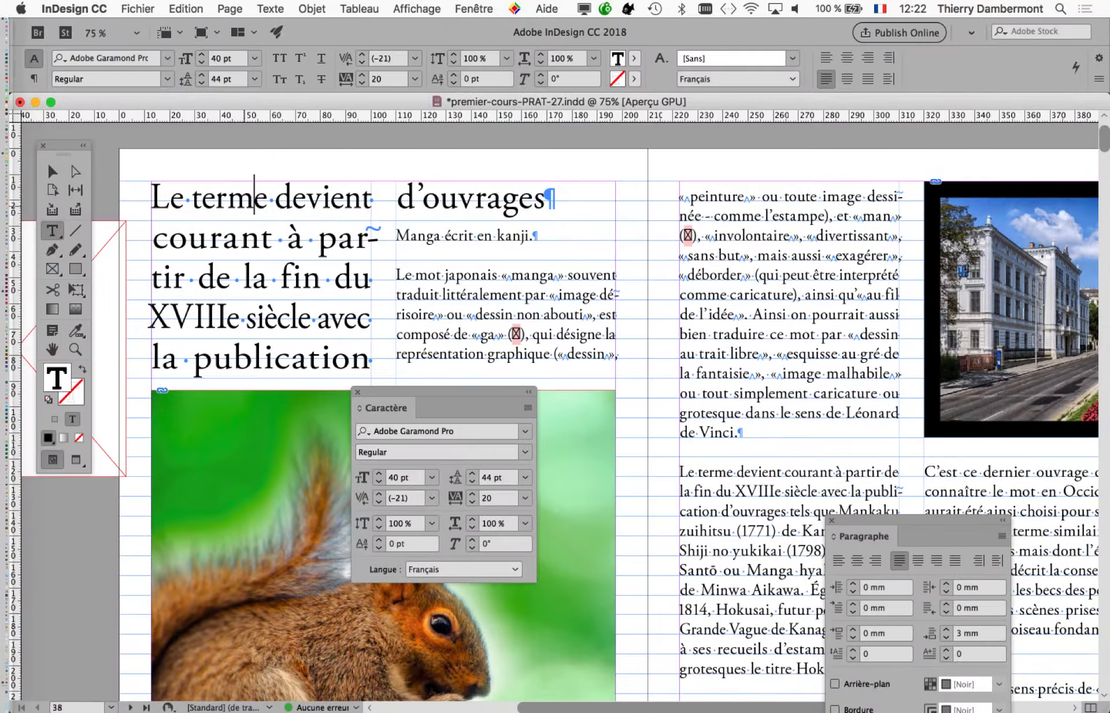
# - Save the document under the new name premier-cours-PRAT-28.indd in the same folder
pyautogui.click(139, 8)
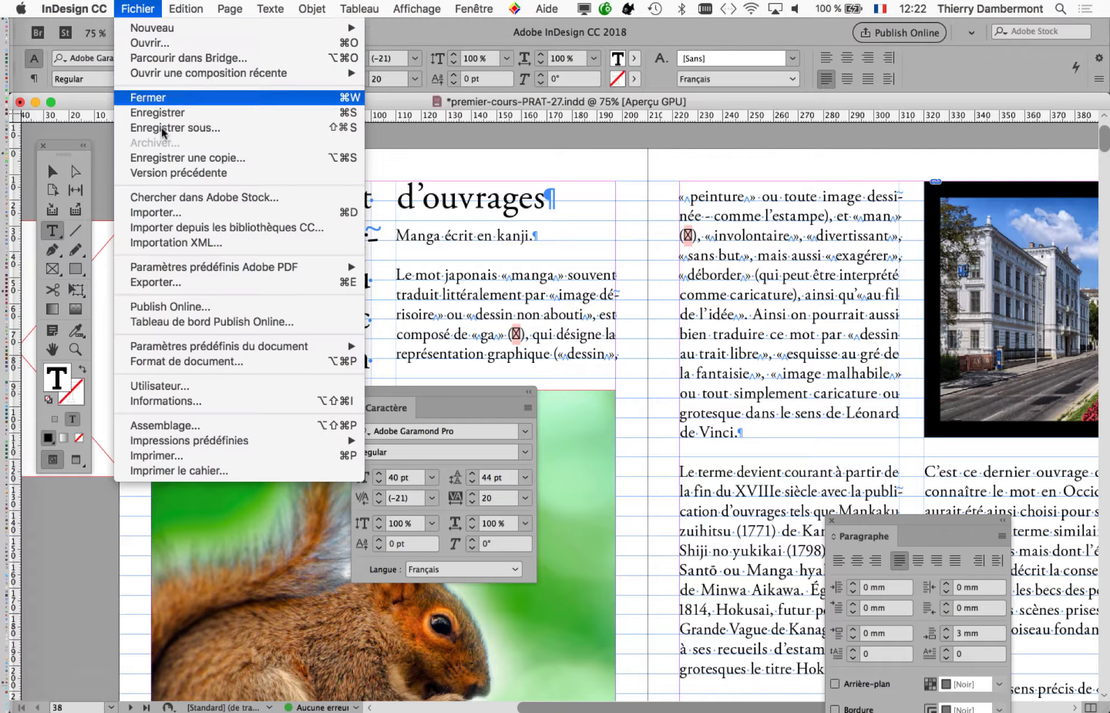
pyautogui.click(166, 127)
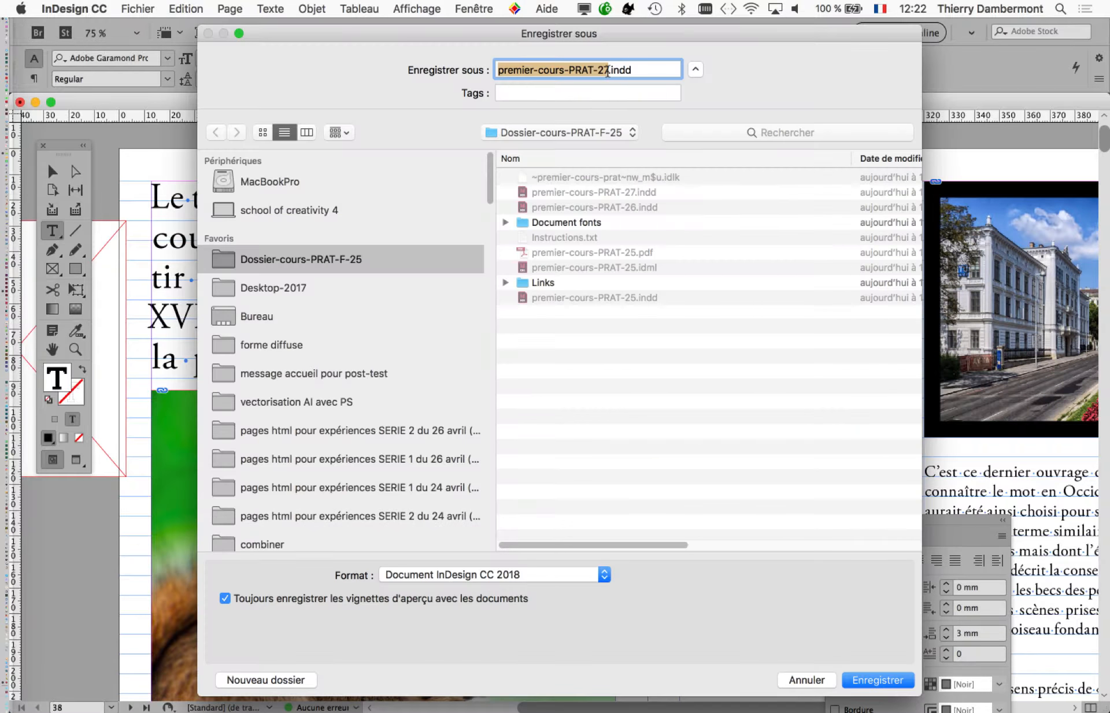
pyautogui.click(607, 70)
pyautogui.write('8')
pyautogui.press('Return')
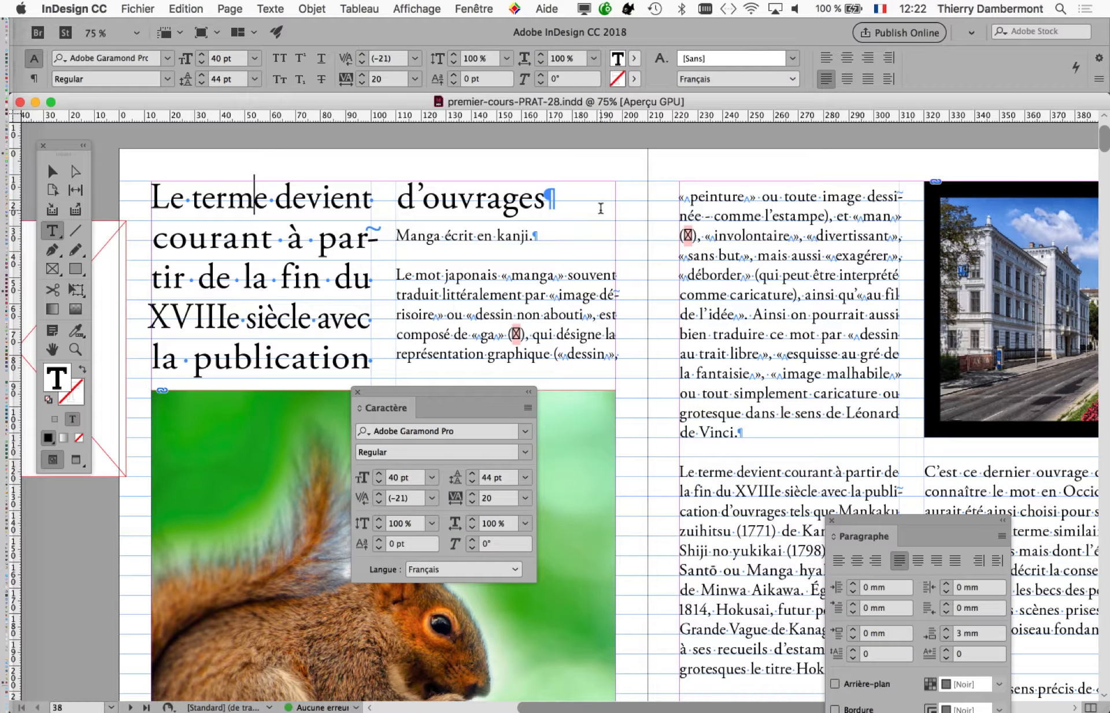
# - Examine the spread at 50% in preview mode with nothing selected or covering the squirrel image, and return to normal view
pyautogui.click(278, 286)
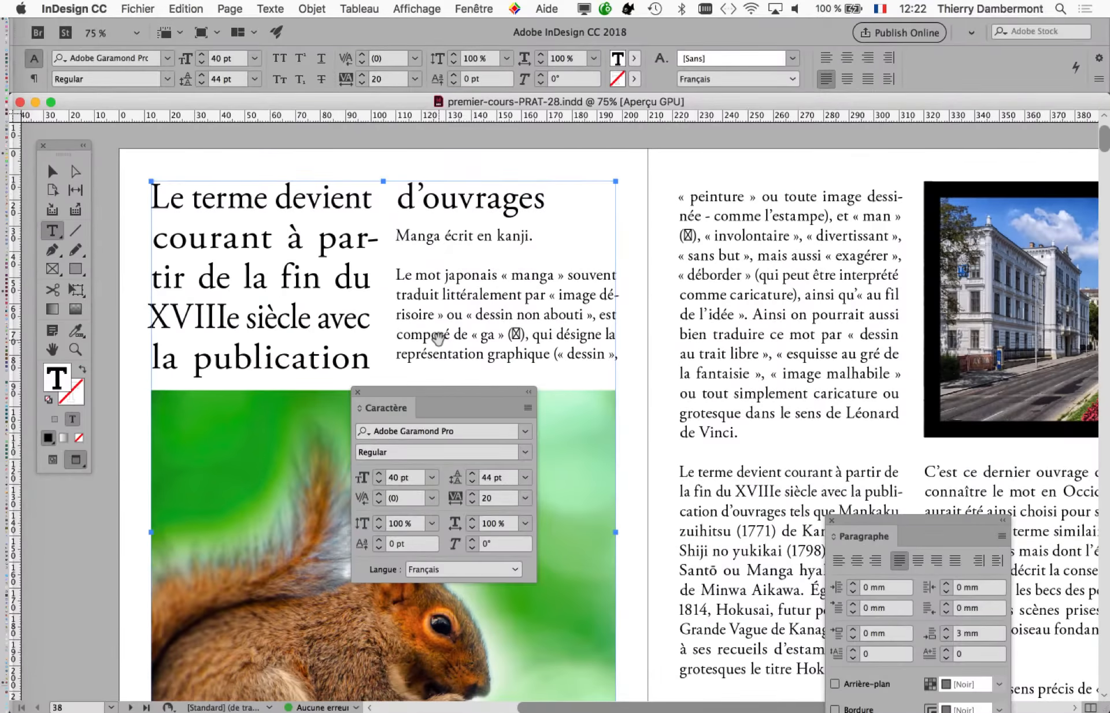
pyautogui.scroll(-1, 438, 339)
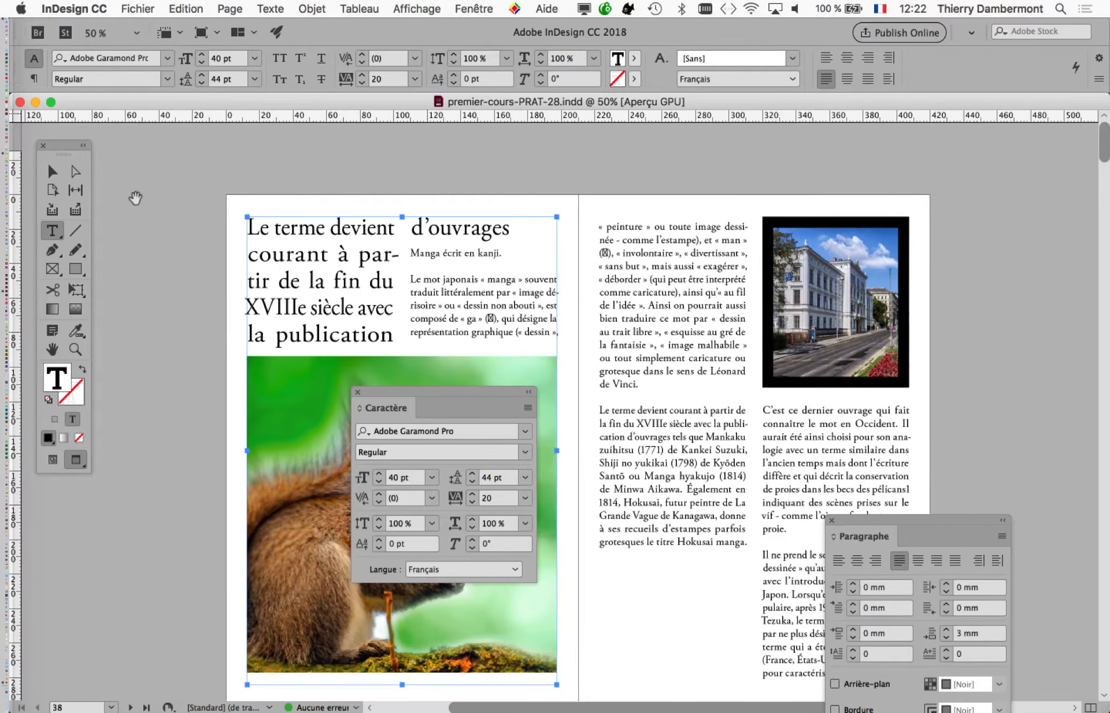
pyautogui.click(49, 173)
pyautogui.click(163, 232)
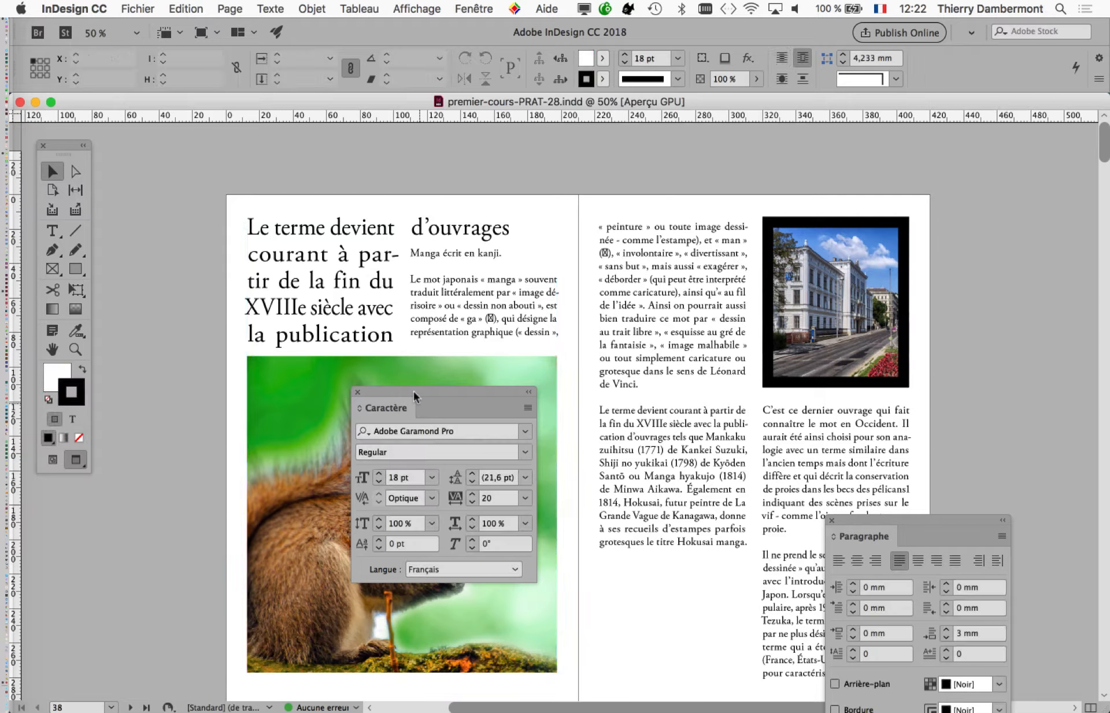
pyautogui.moveTo(440, 392); pyautogui.dragTo(1038, 415)
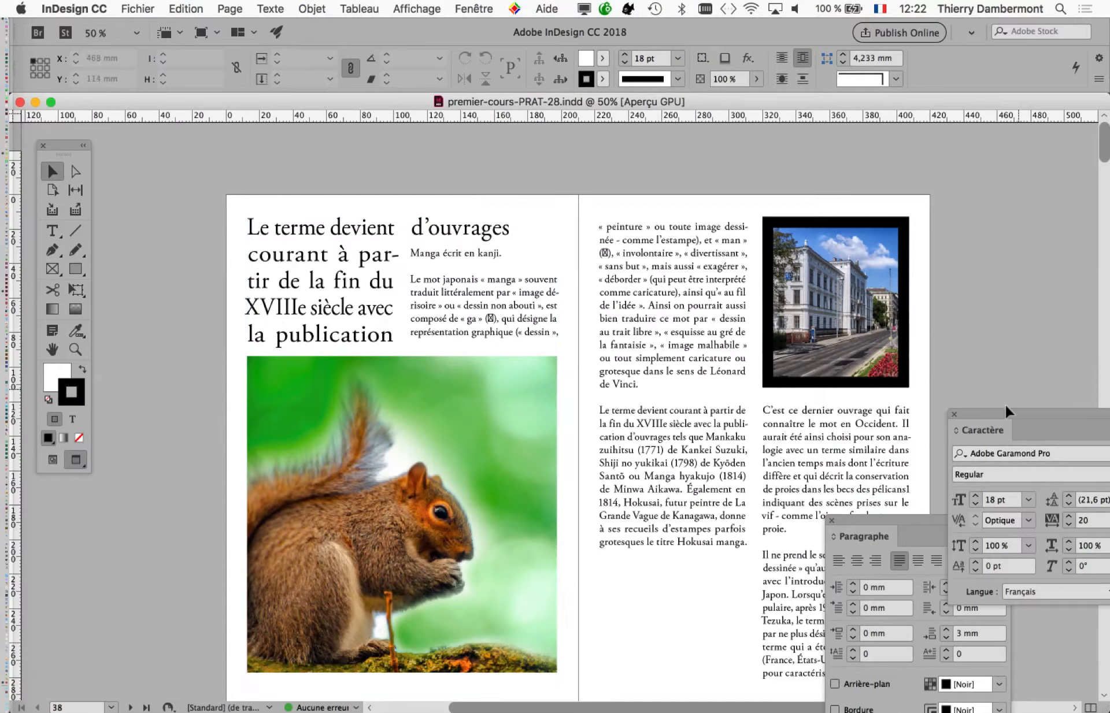
pyautogui.moveTo(1007, 415); pyautogui.dragTo(716, 200)
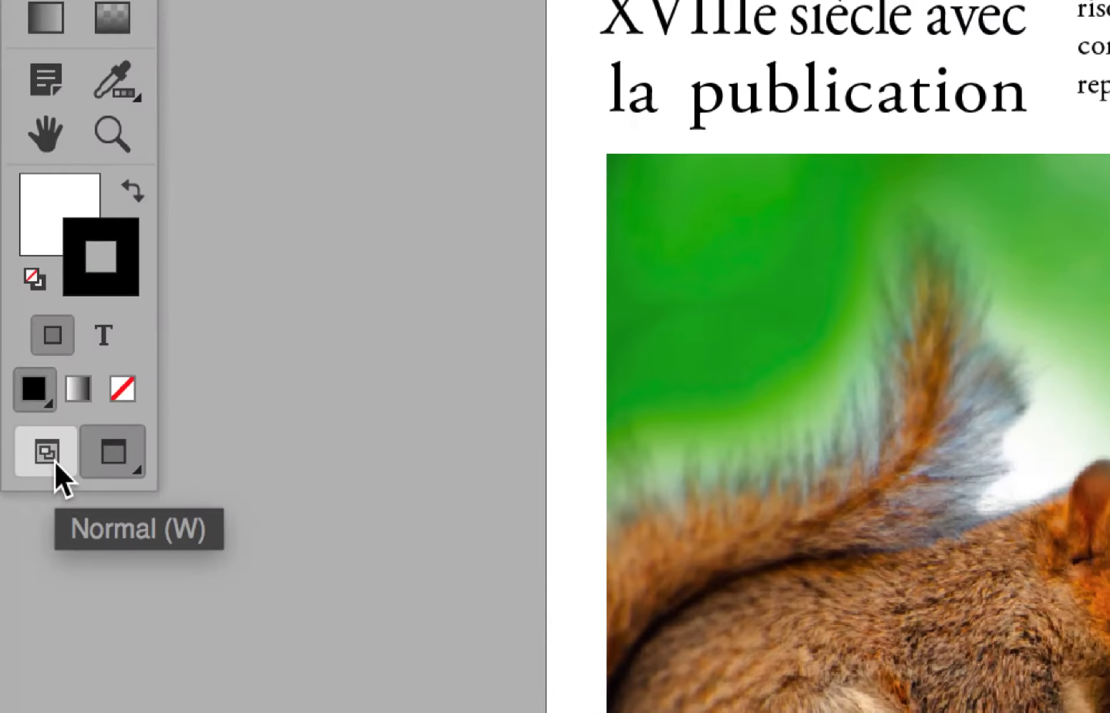
pyautogui.click(56, 462)
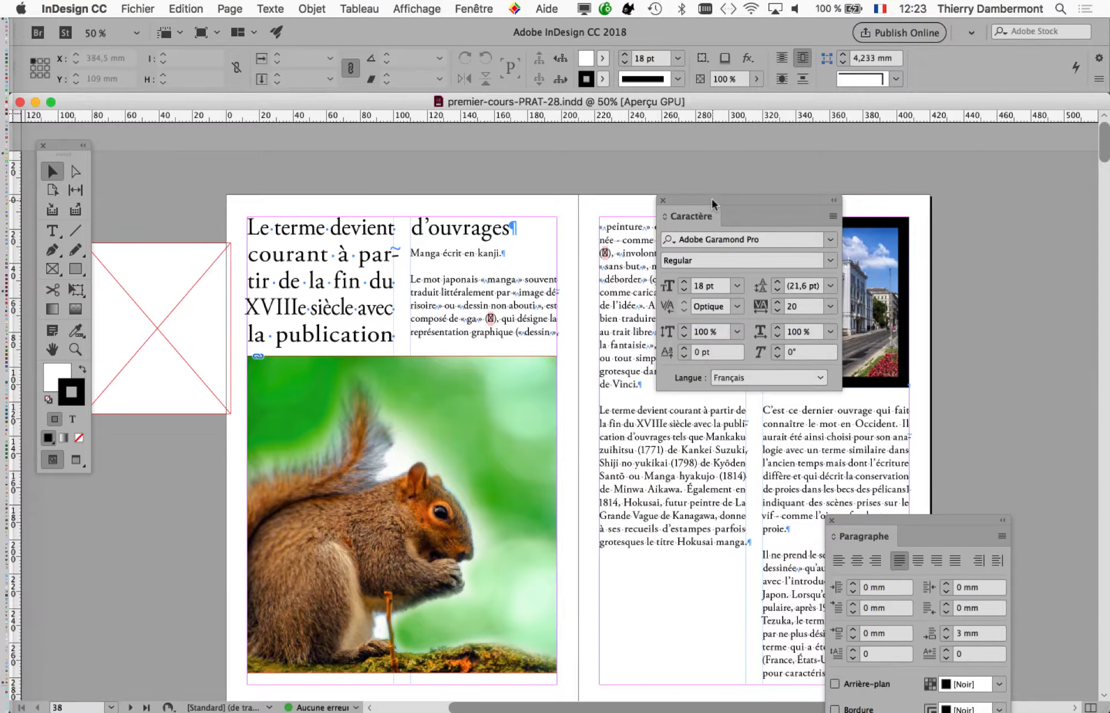
# - Place the text cursor in the large heading with the Type tool and close the Caractère and Paragraphe panels
pyautogui.moveTo(664, 209); pyautogui.dragTo(843, 184)
pyautogui.moveTo(65, 151); pyautogui.dragTo(175, 164)
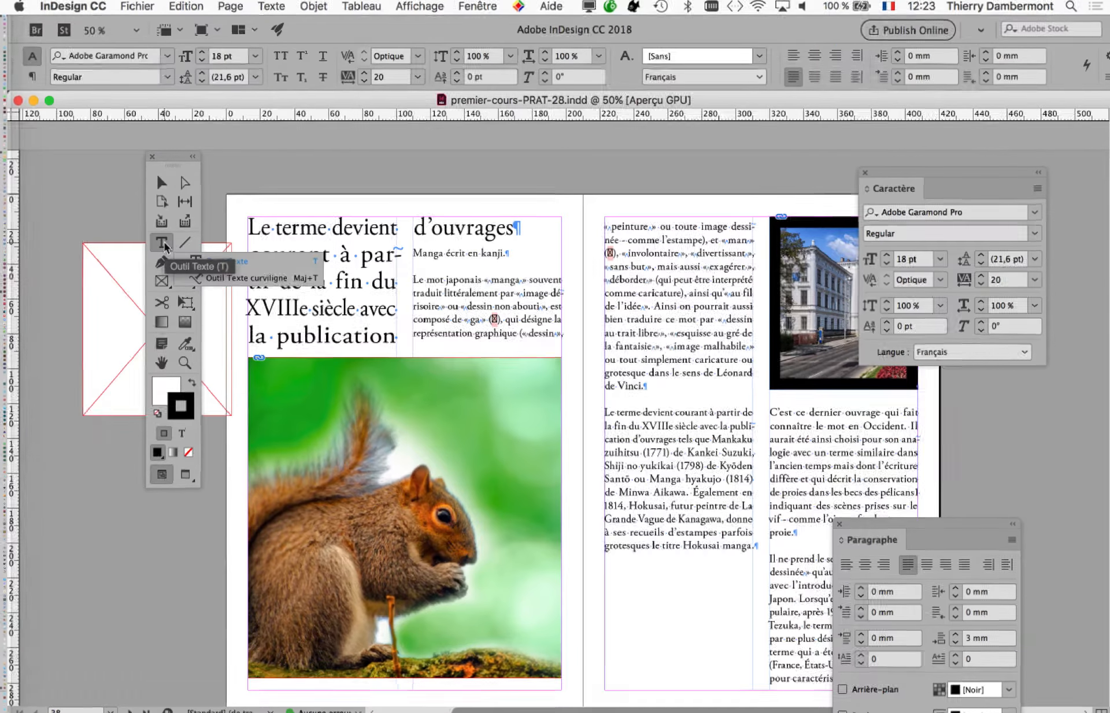
pyautogui.click(164, 245)
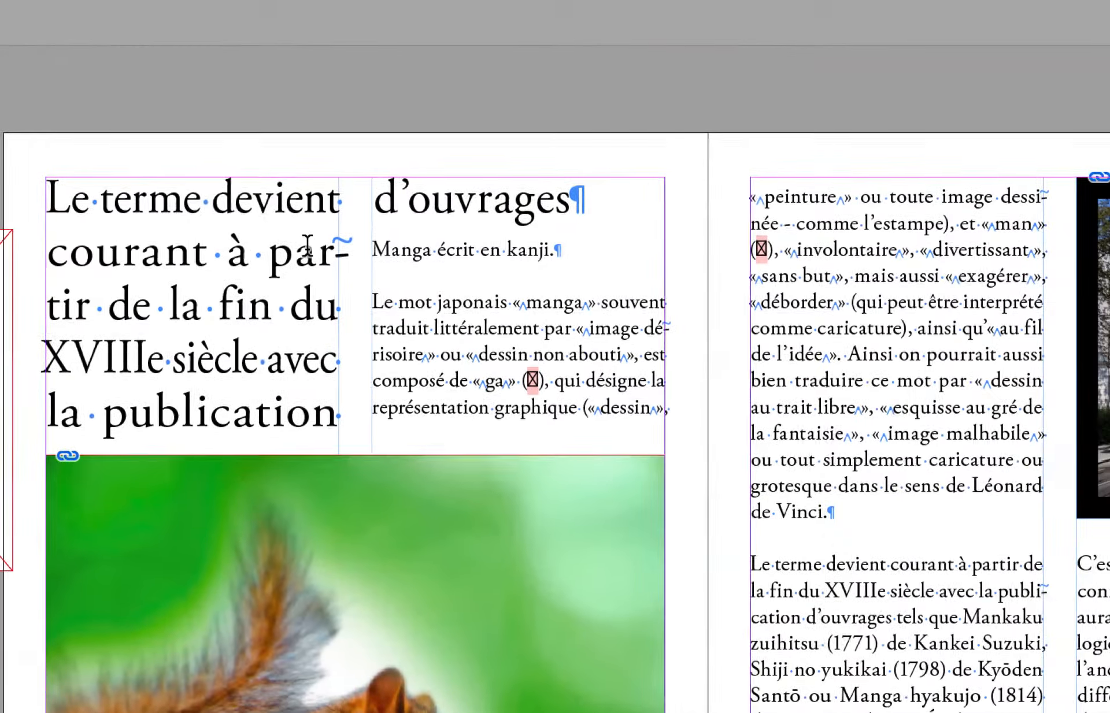
pyautogui.click(209, 257)
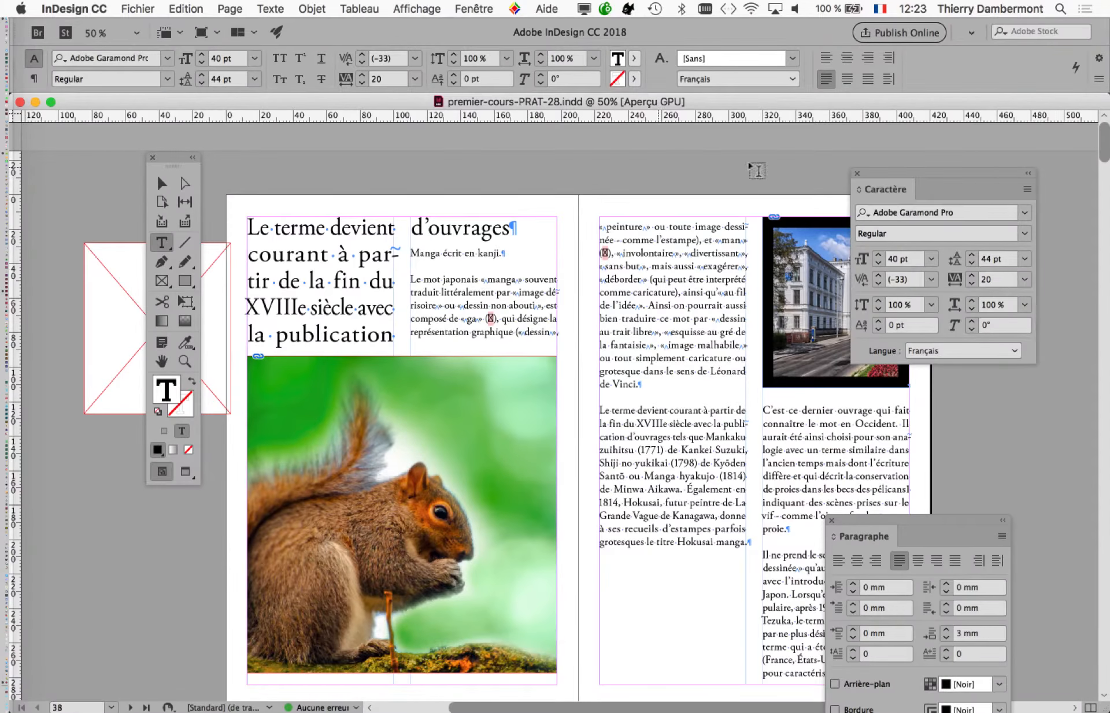
pyautogui.click(857, 174)
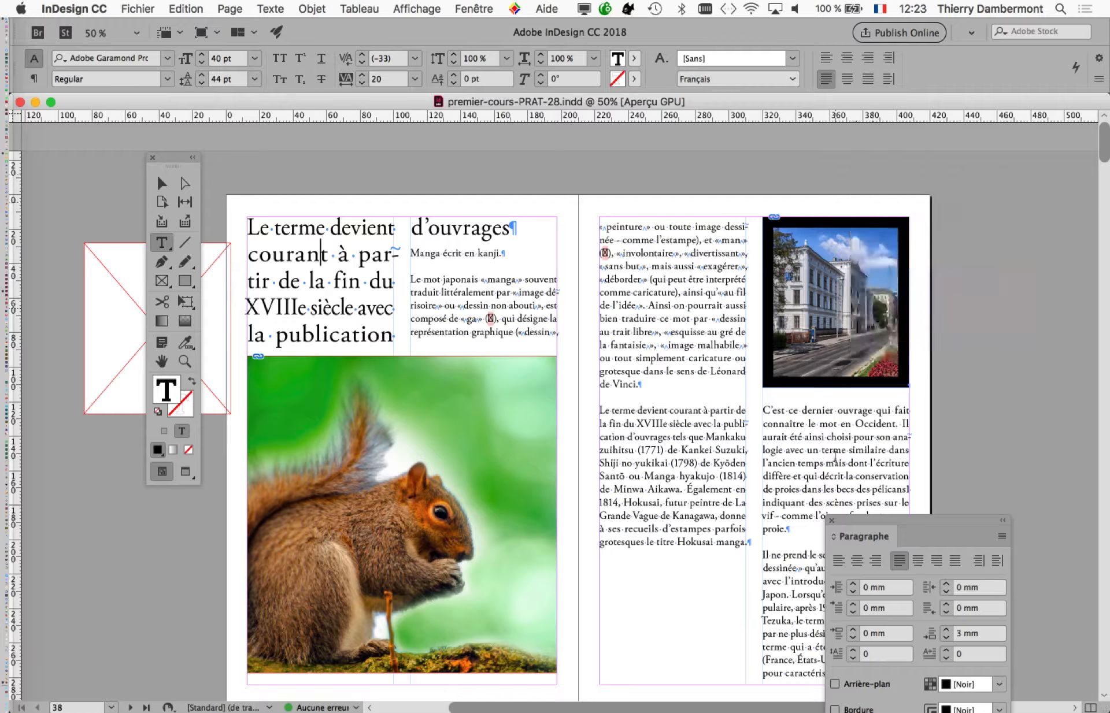
pyautogui.click(833, 521)
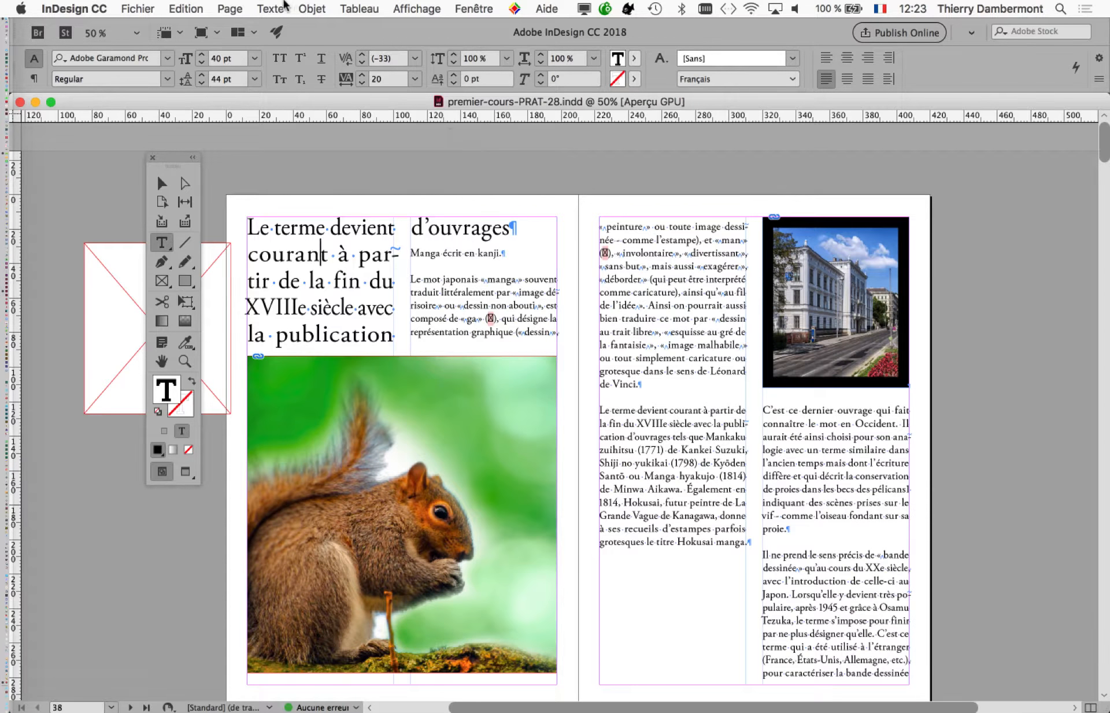
# - Show the document's paragraph styles and position their list clear of the large heading
pyautogui.click(277, 9)
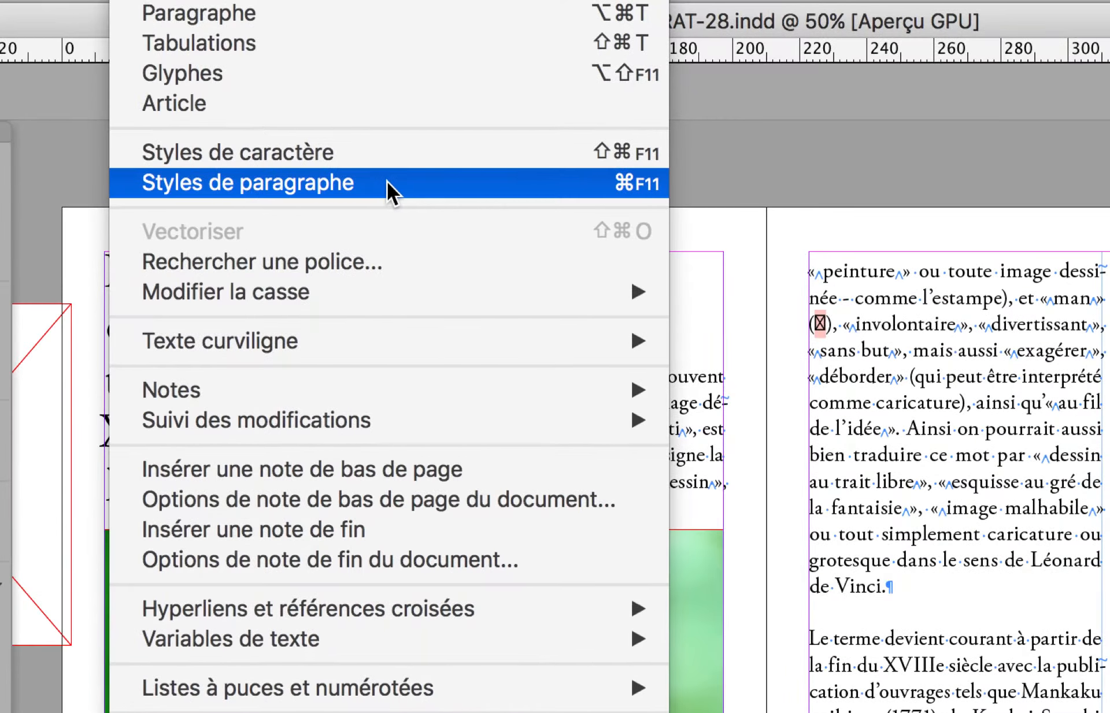
pyautogui.click(387, 181)
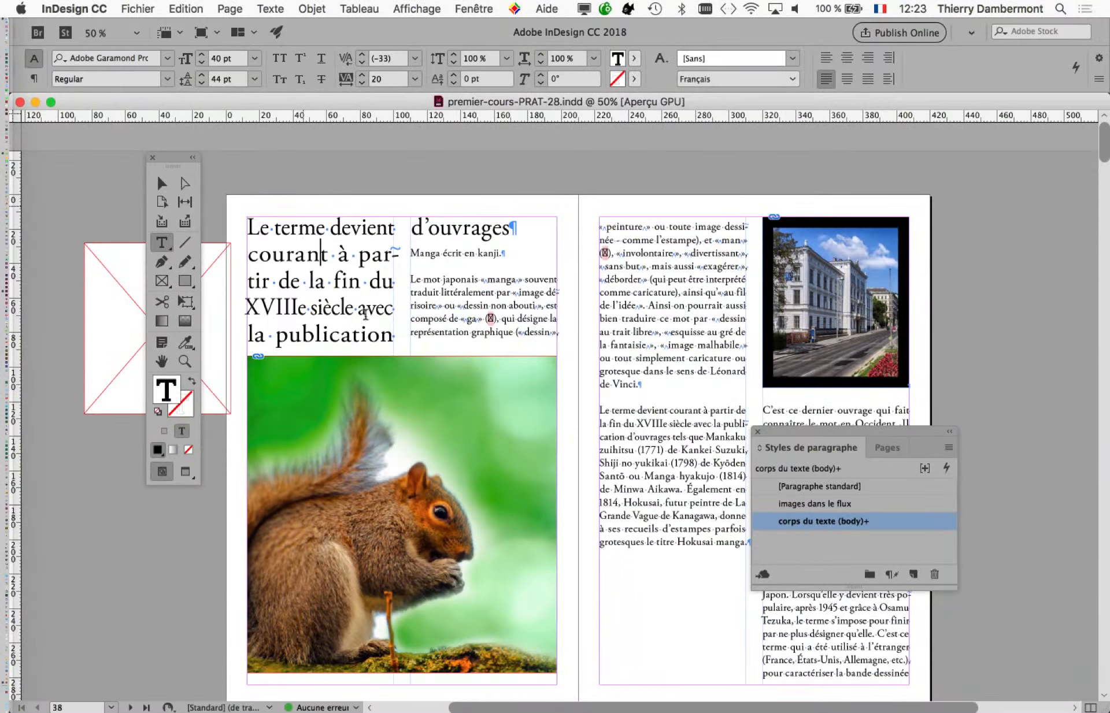
pyautogui.moveTo(781, 437); pyautogui.dragTo(620, 154)
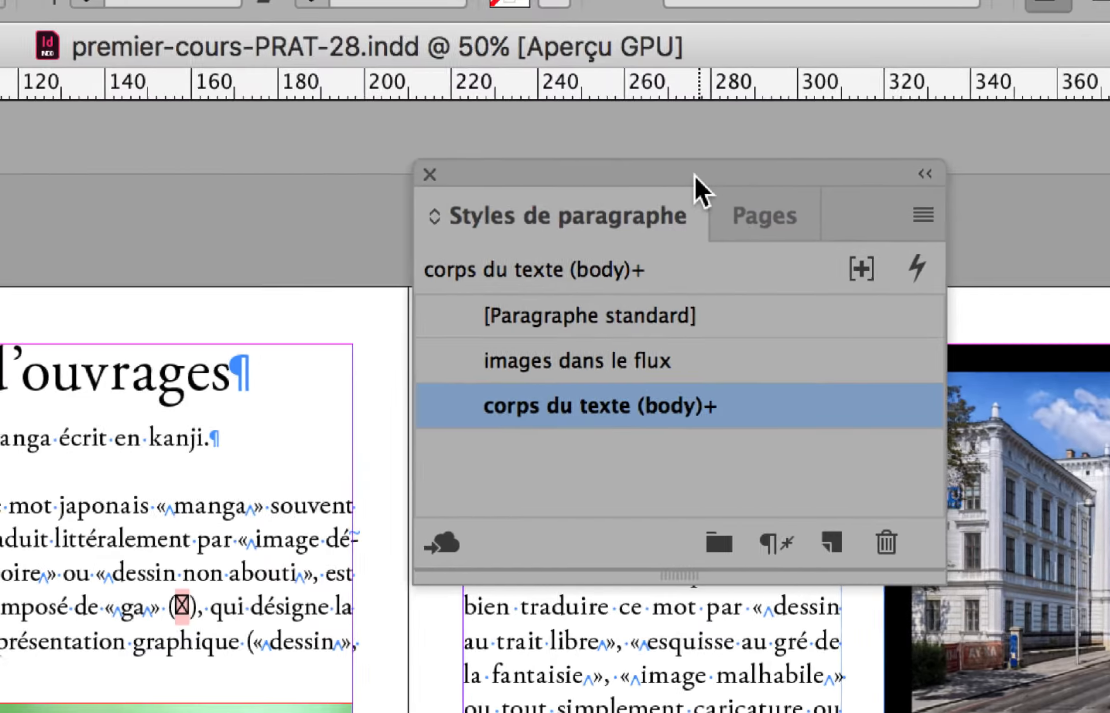
pyautogui.moveTo(693, 172); pyautogui.dragTo(0, 443)
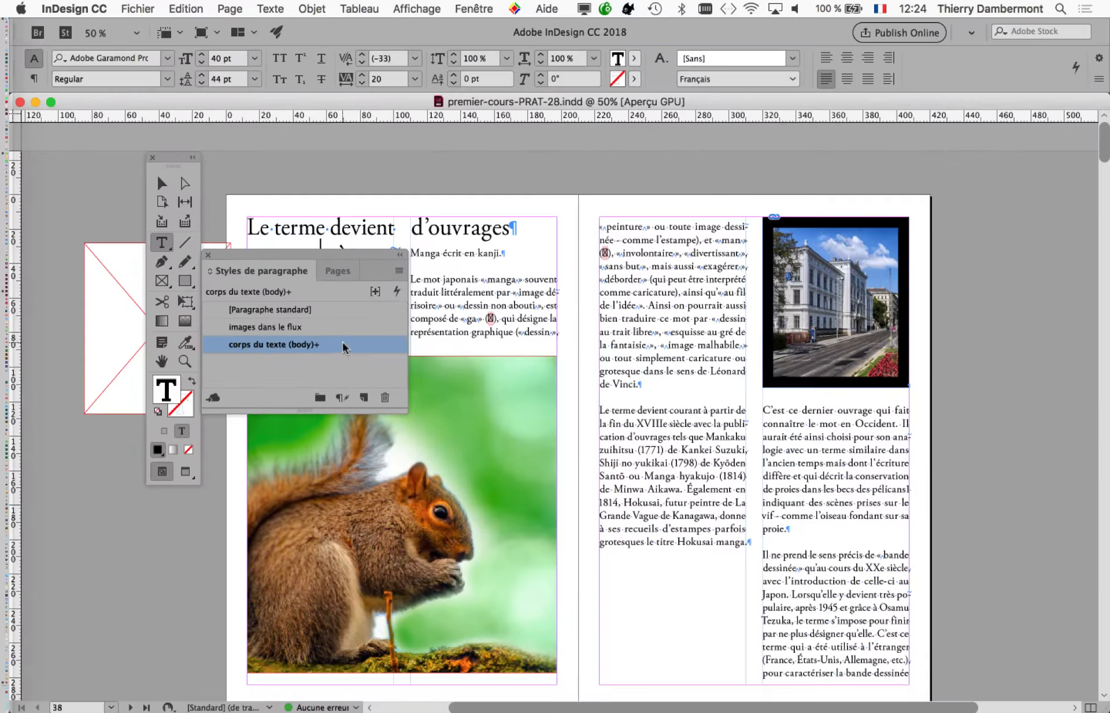
pyautogui.moveTo(353, 257); pyautogui.dragTo(721, 170)
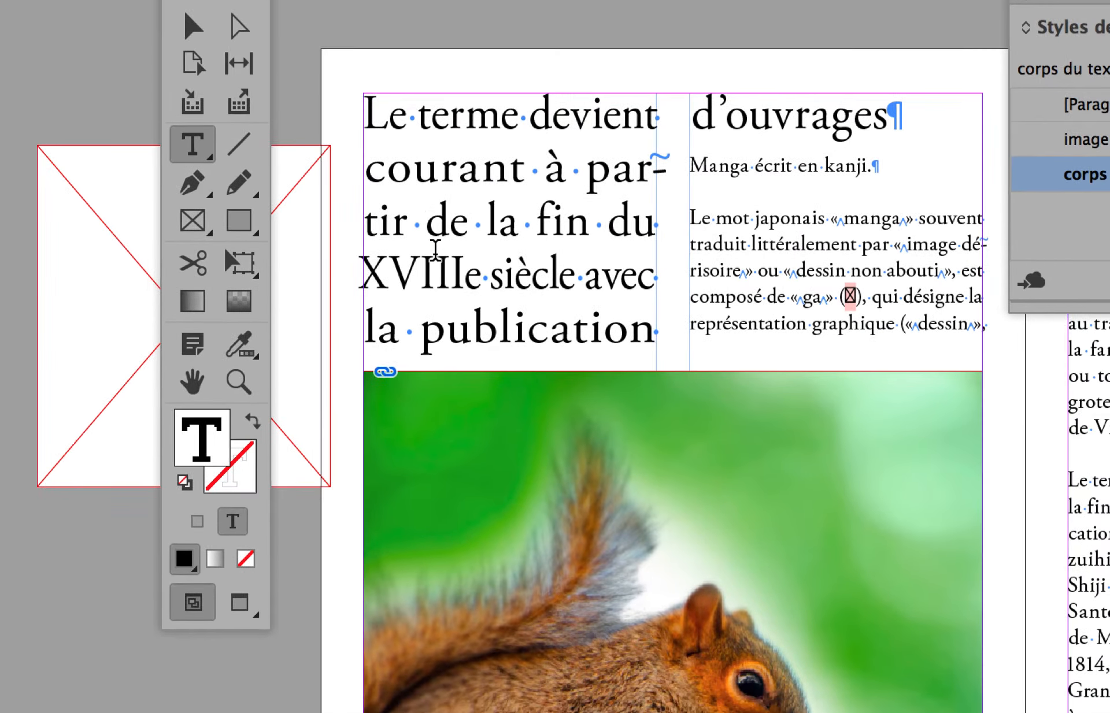
# - Start a new paragraph style from the large heading's formatting and name it Grand titre
pyautogui.click(171, 292)
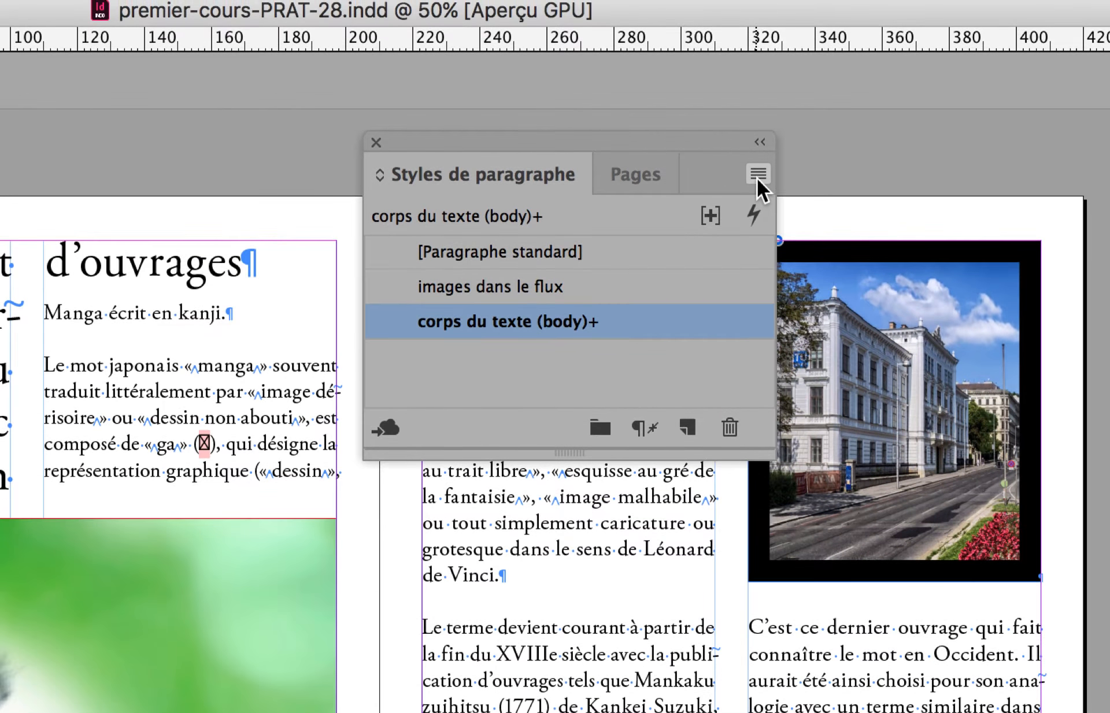
pyautogui.click(757, 176)
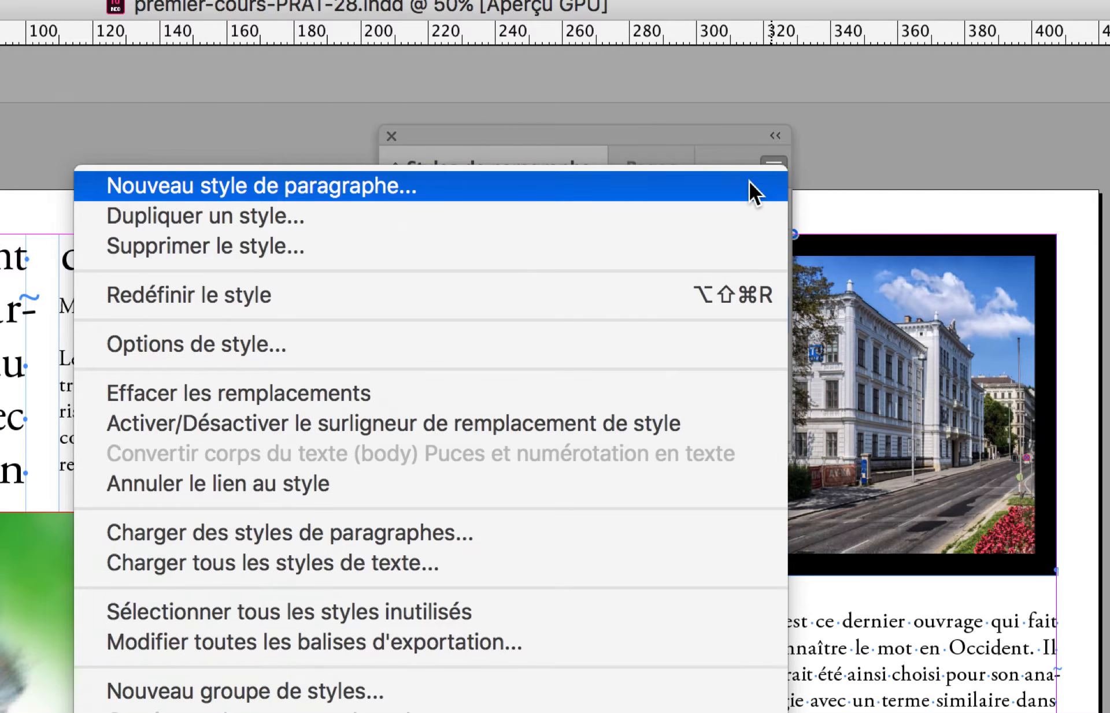
pyautogui.click(748, 185)
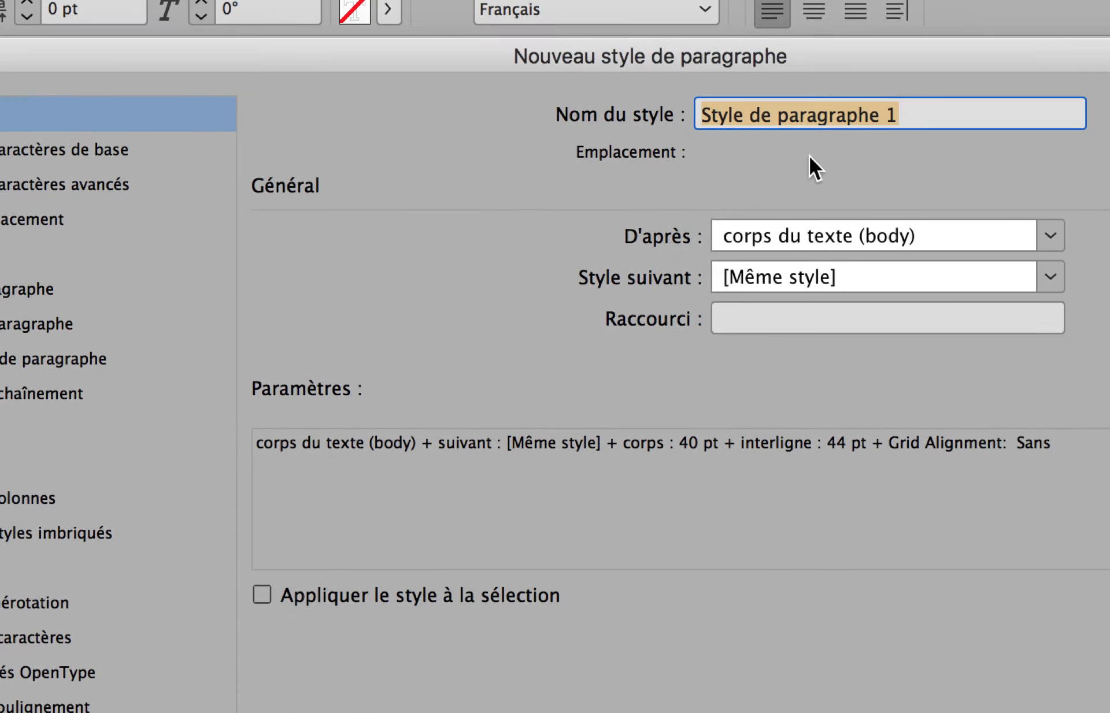
pyautogui.write('G')
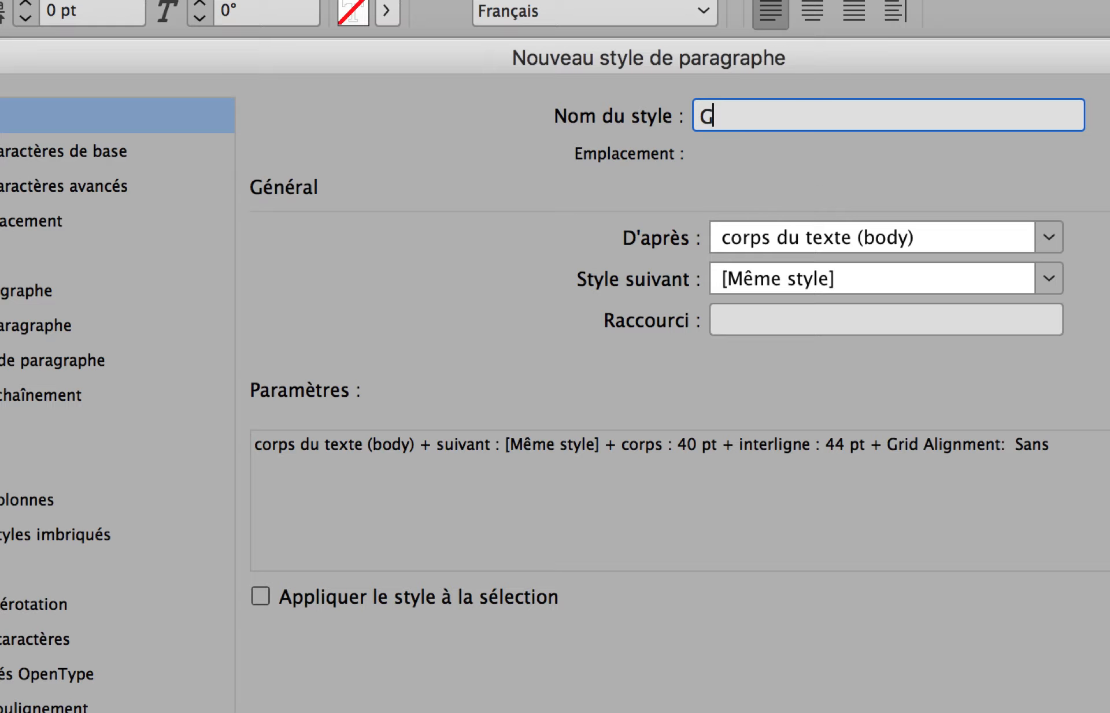
pyautogui.write('rand titre')
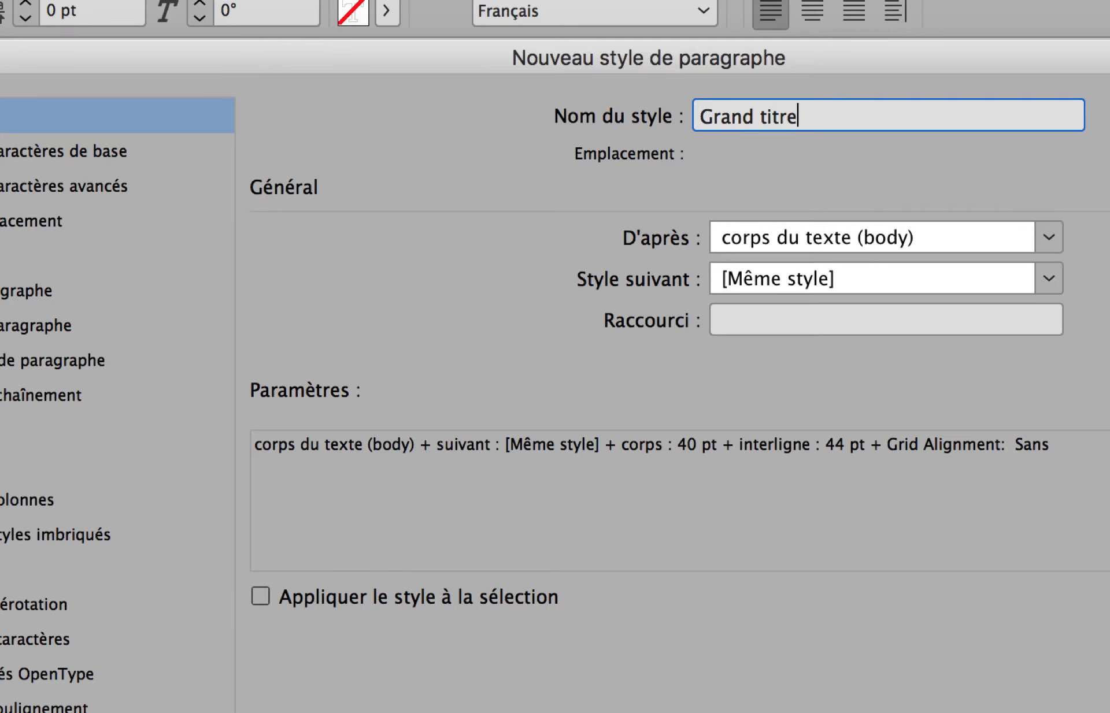
pyautogui.moveTo(806, 118); pyautogui.dragTo(688, 117)
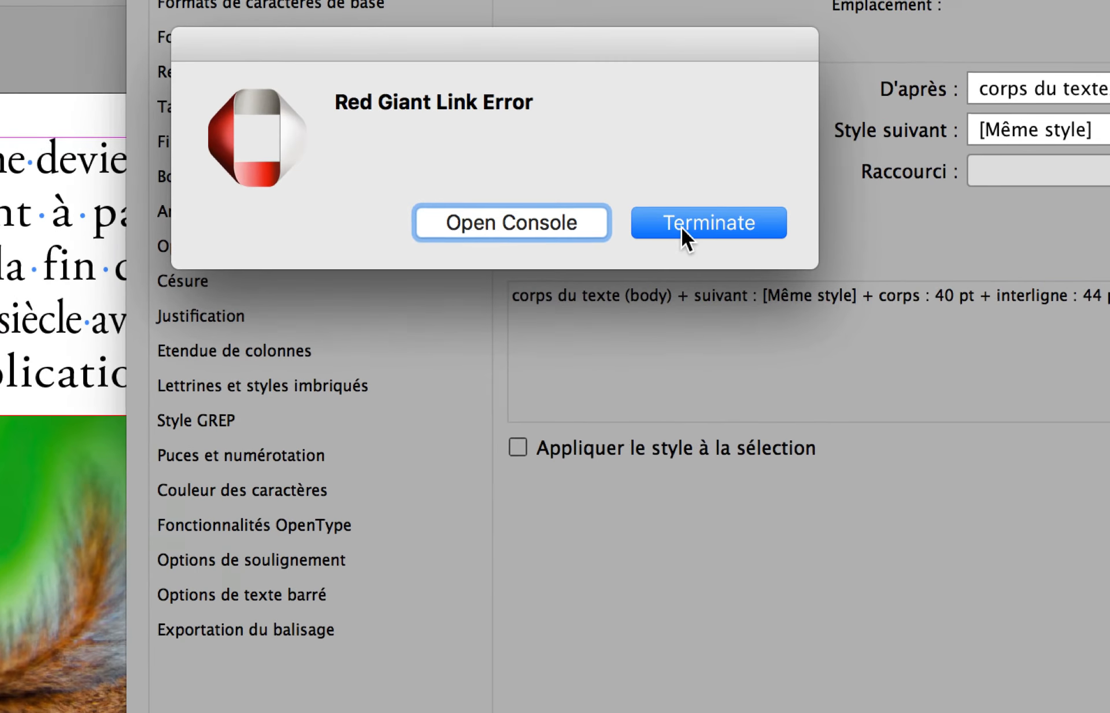
# - Dismiss the Red Giant Link error and base the Grand titre style on [Aucun style]
pyautogui.click(416, 317)
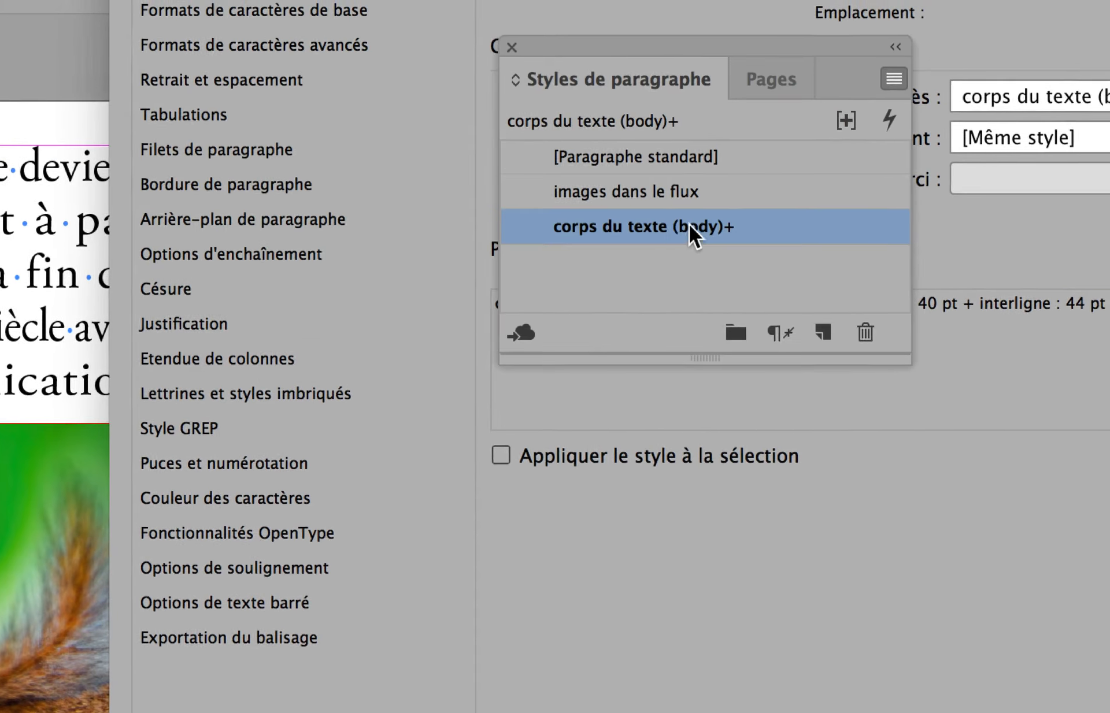
pyautogui.click(1065, 144)
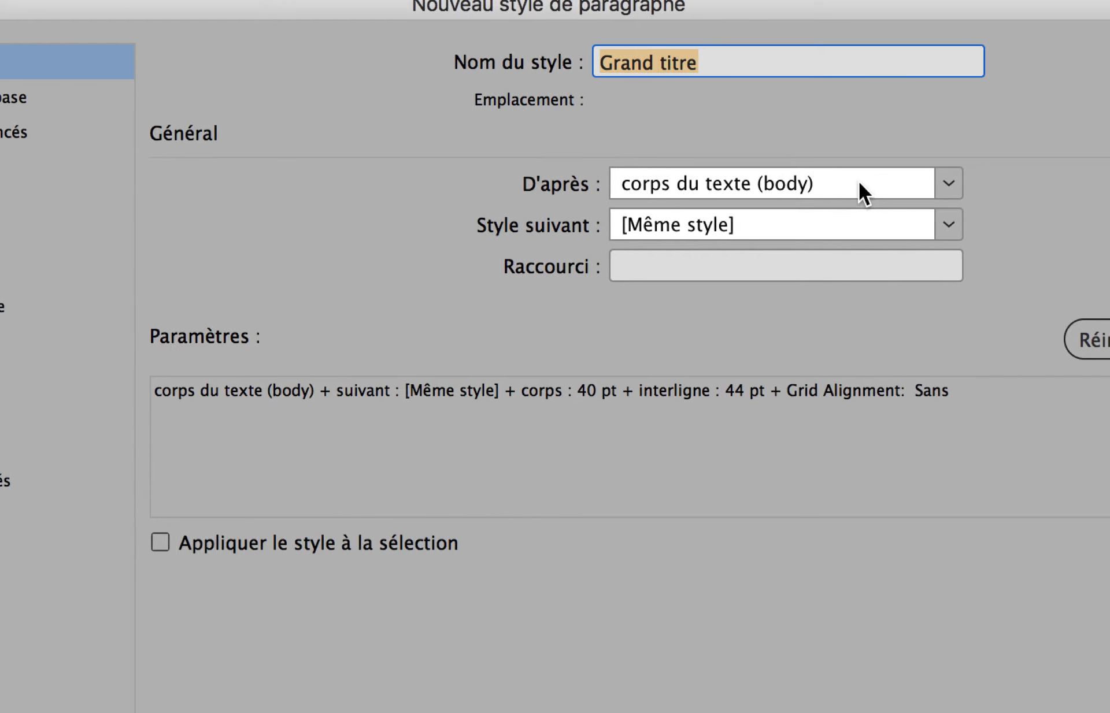
pyautogui.click(942, 182)
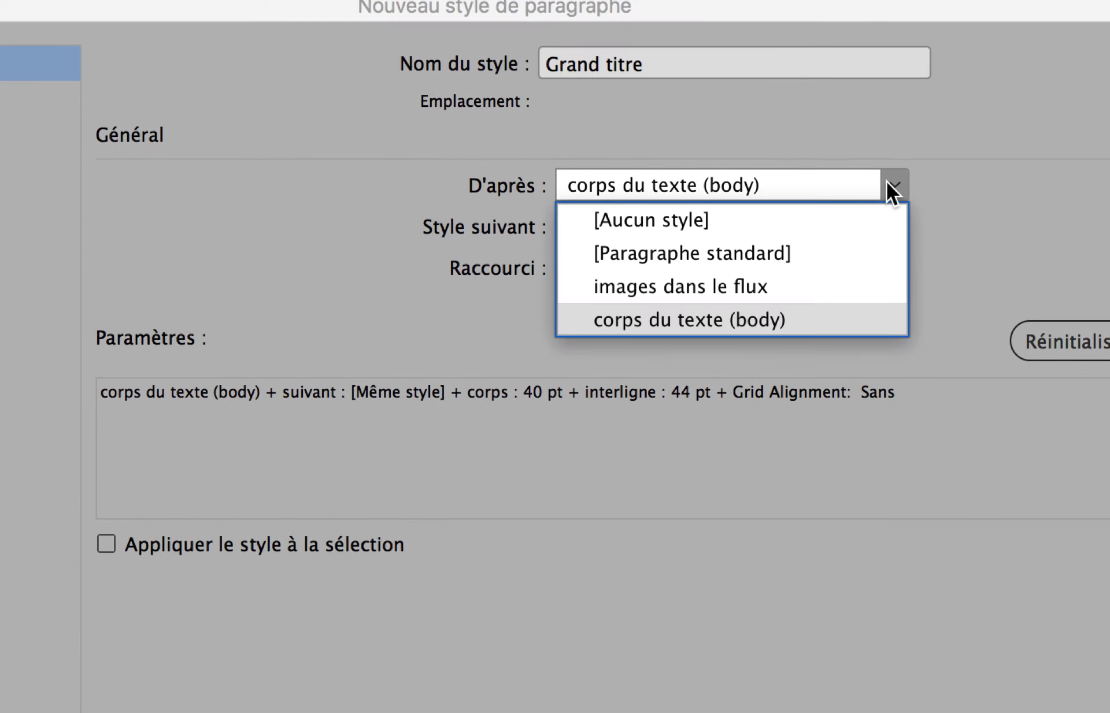
pyautogui.click(803, 220)
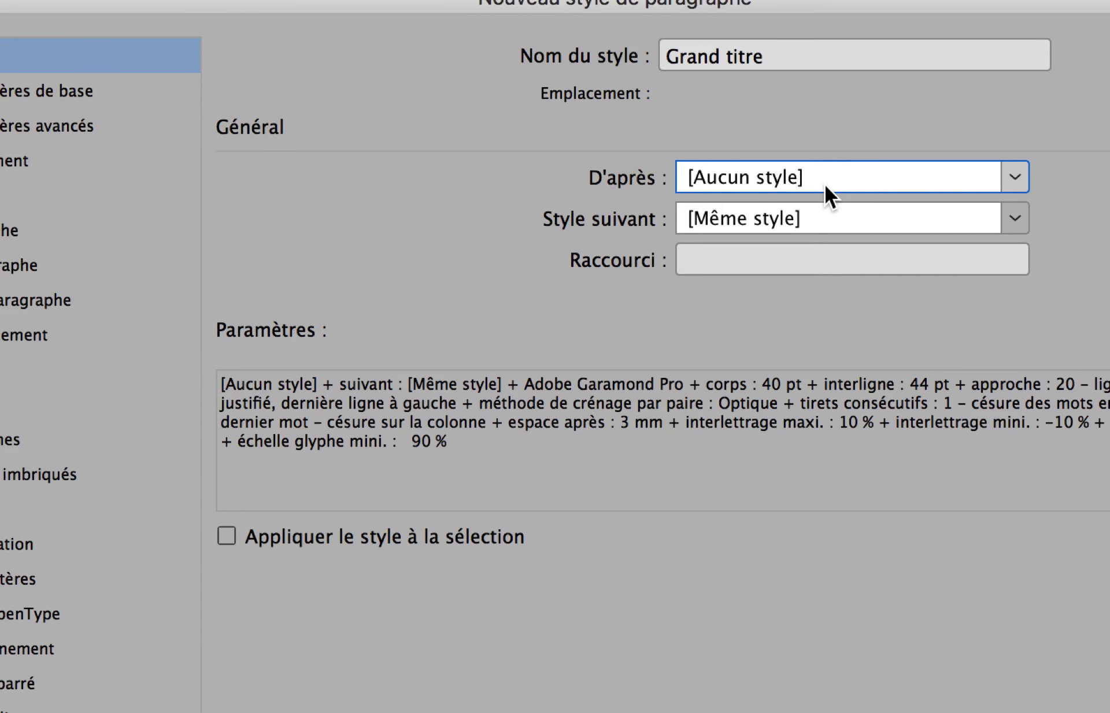
# - Set the Grand titre style to apply to the selection and create it
pyautogui.click(797, 57)
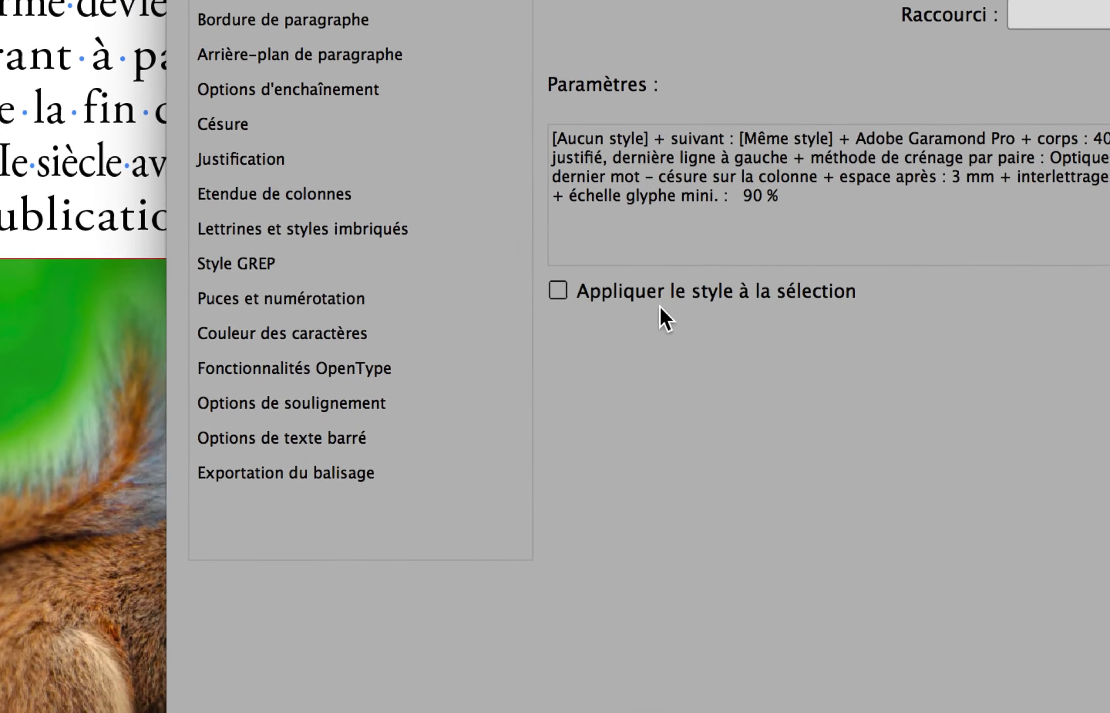
pyautogui.click(354, 620)
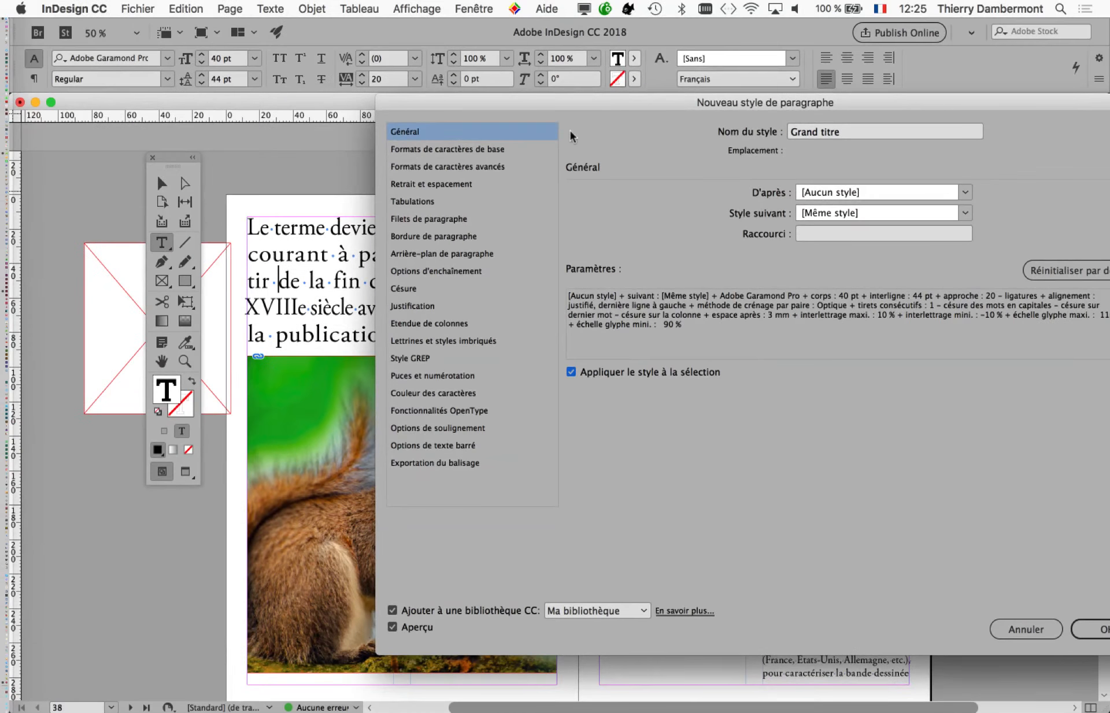
pyautogui.moveTo(550, 104); pyautogui.dragTo(800, 244)
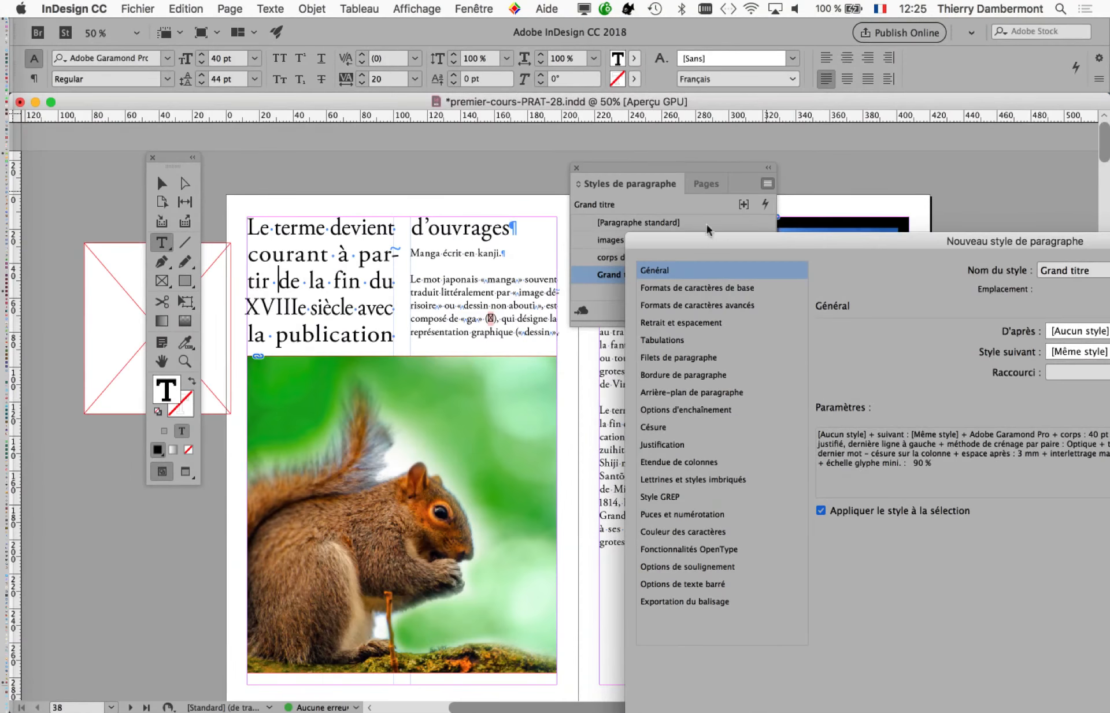
pyautogui.moveTo(708, 239); pyautogui.dragTo(290, 53)
pyautogui.click(936, 582)
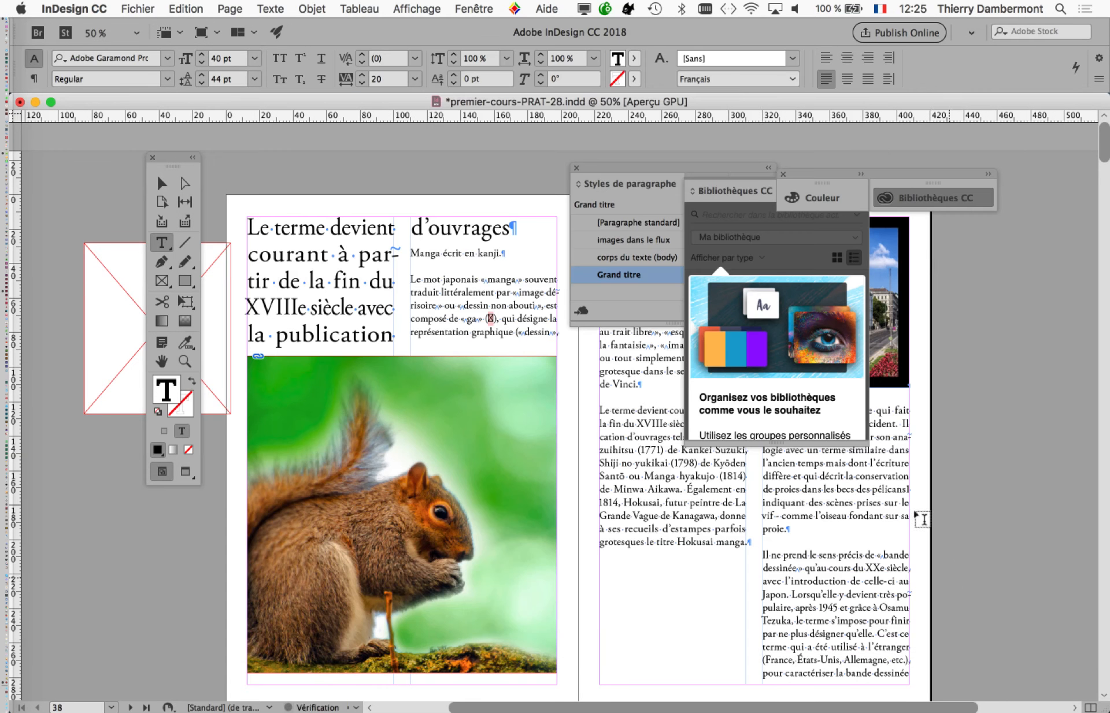
# - Clear away the Bibliothèques CC panel and place the text cursor in the large heading with the paragraph styles list beside it
pyautogui.moveTo(743, 185); pyautogui.dragTo(977, 323)
pyautogui.click(939, 320)
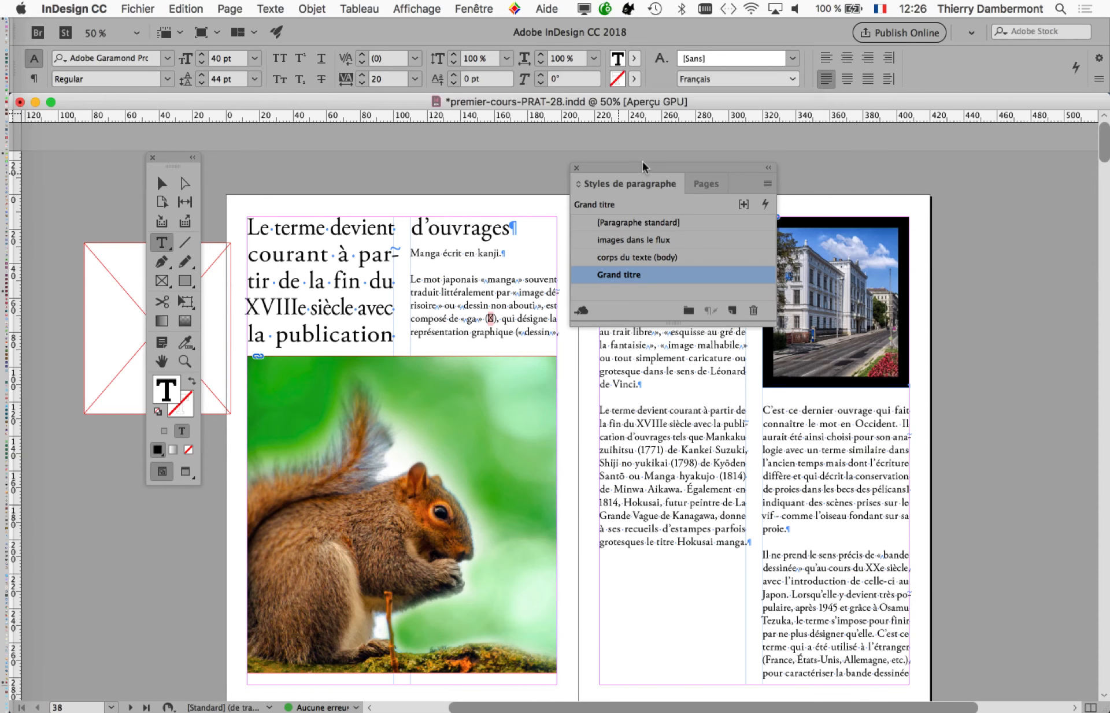
pyautogui.moveTo(644, 165); pyautogui.dragTo(470, 199)
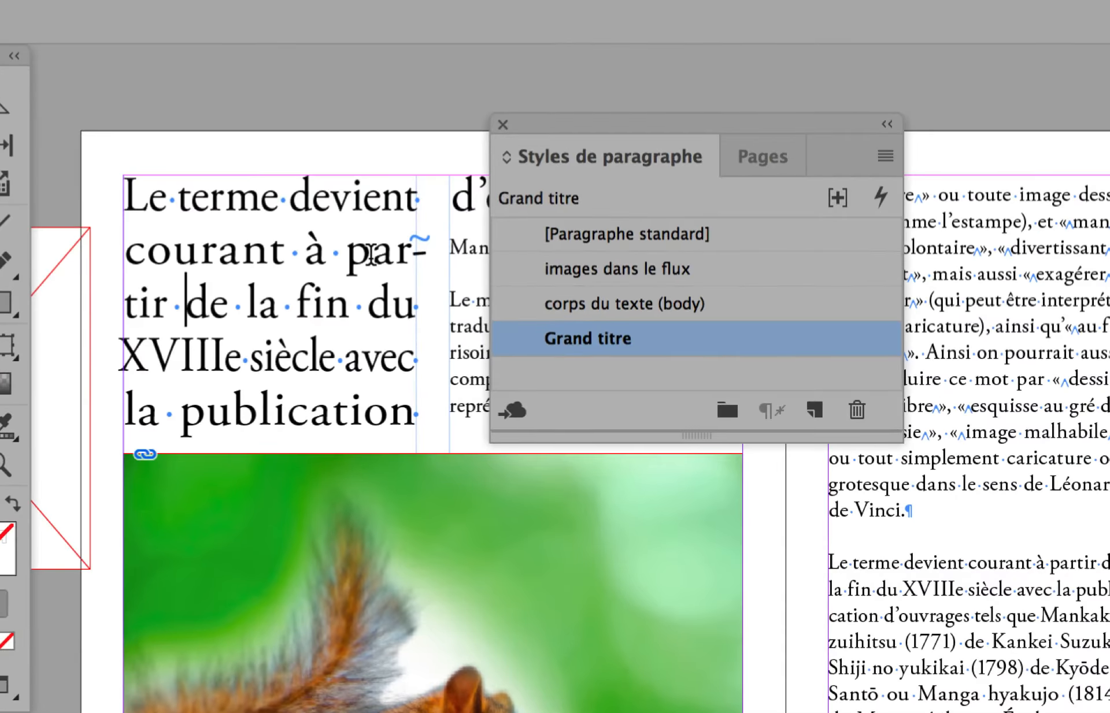
pyautogui.click(370, 255)
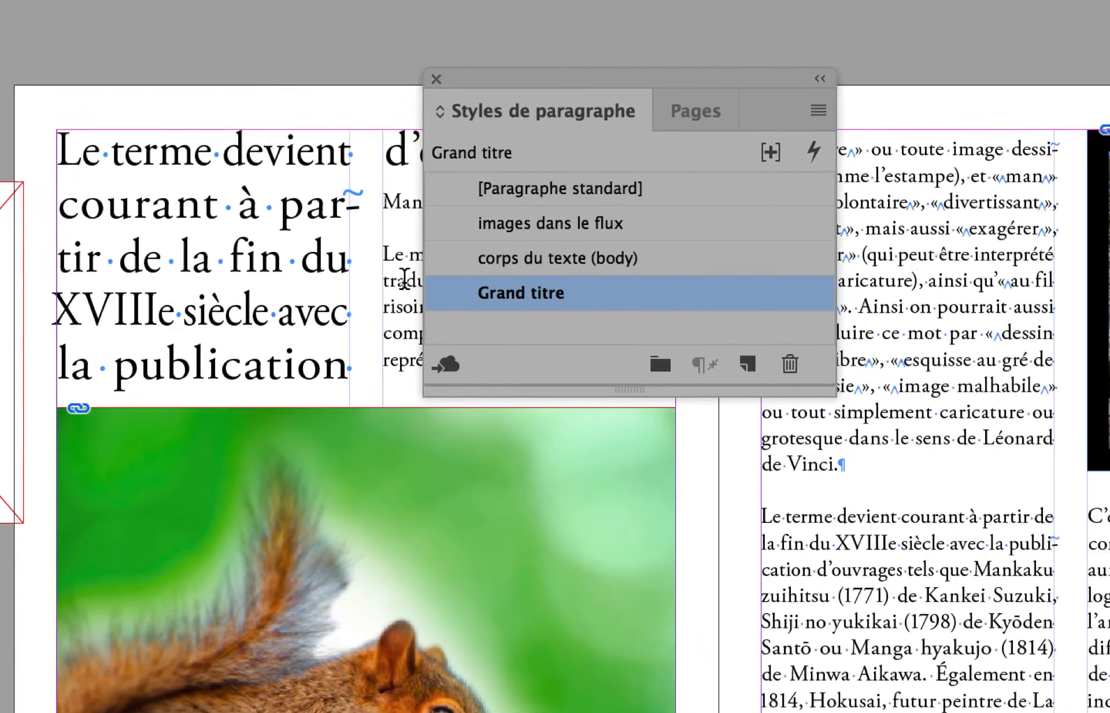